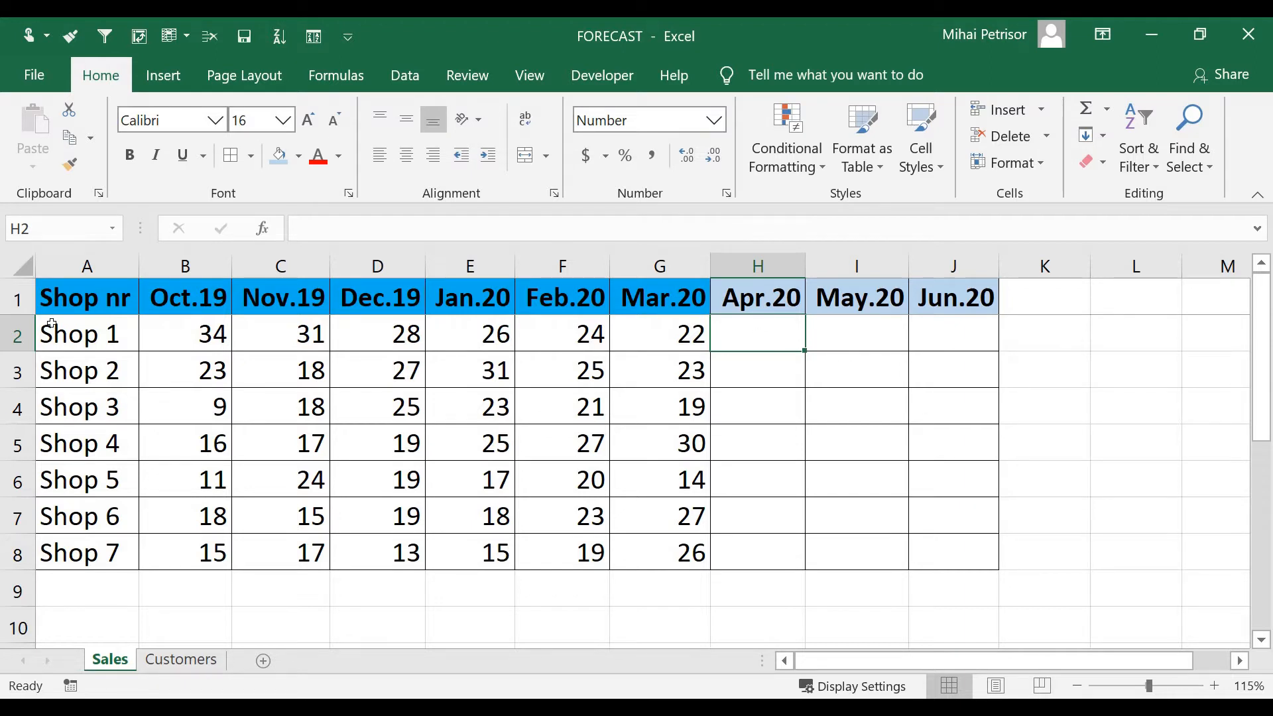
Examine the shops' Oct.19 to Mar.20 sales and the empty Apr.20 to Jun.20 forecast cells on the Sales sheet
drag(86, 327, 656, 561)
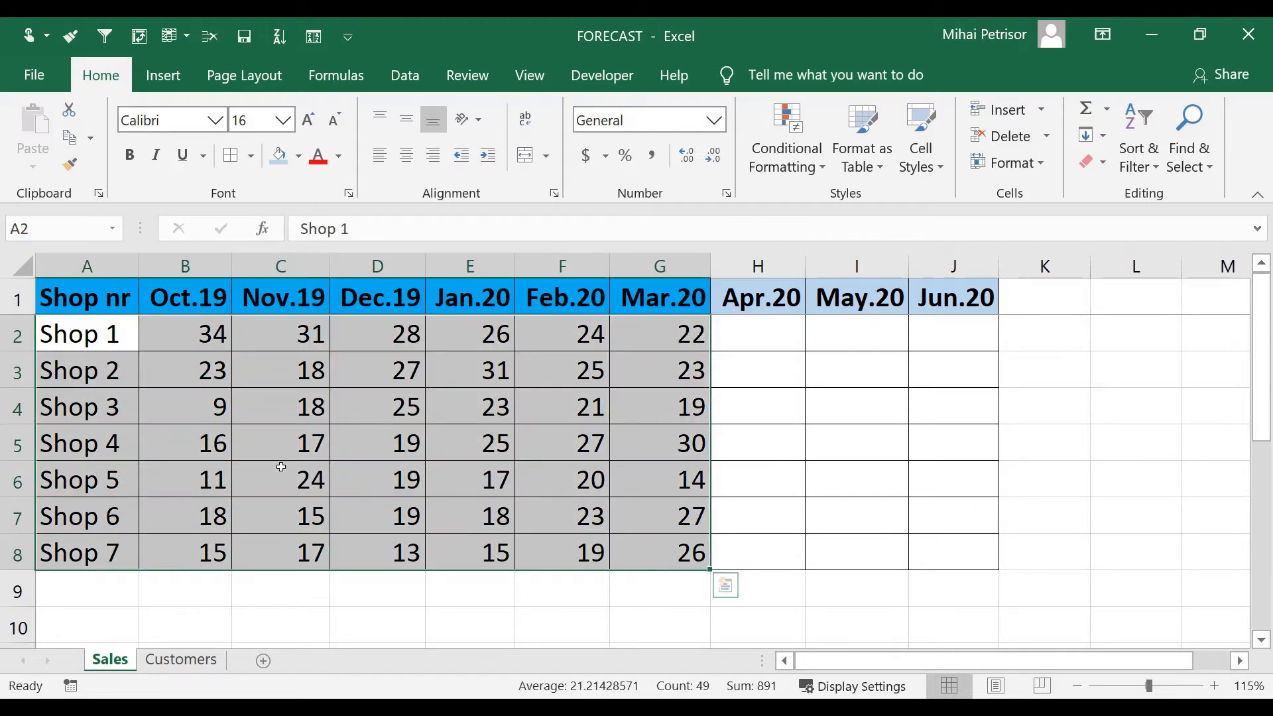
click(190, 343)
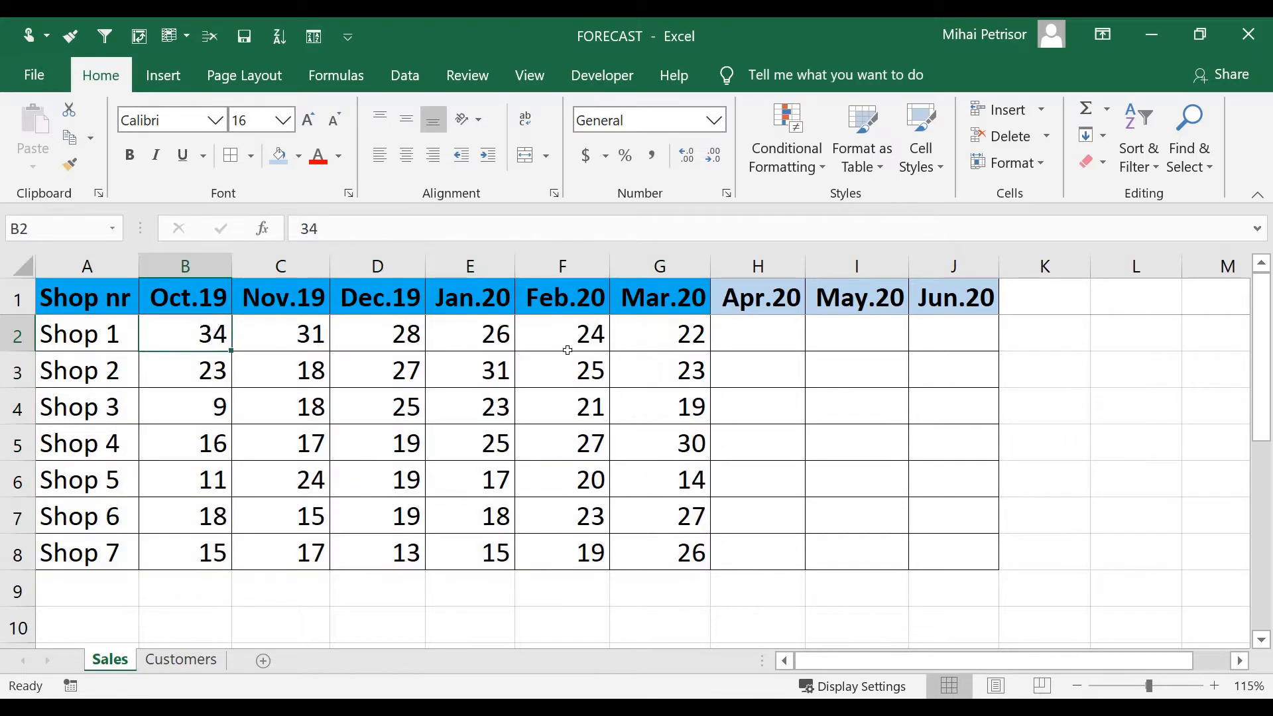
drag(199, 330, 654, 554)
drag(192, 299, 663, 300)
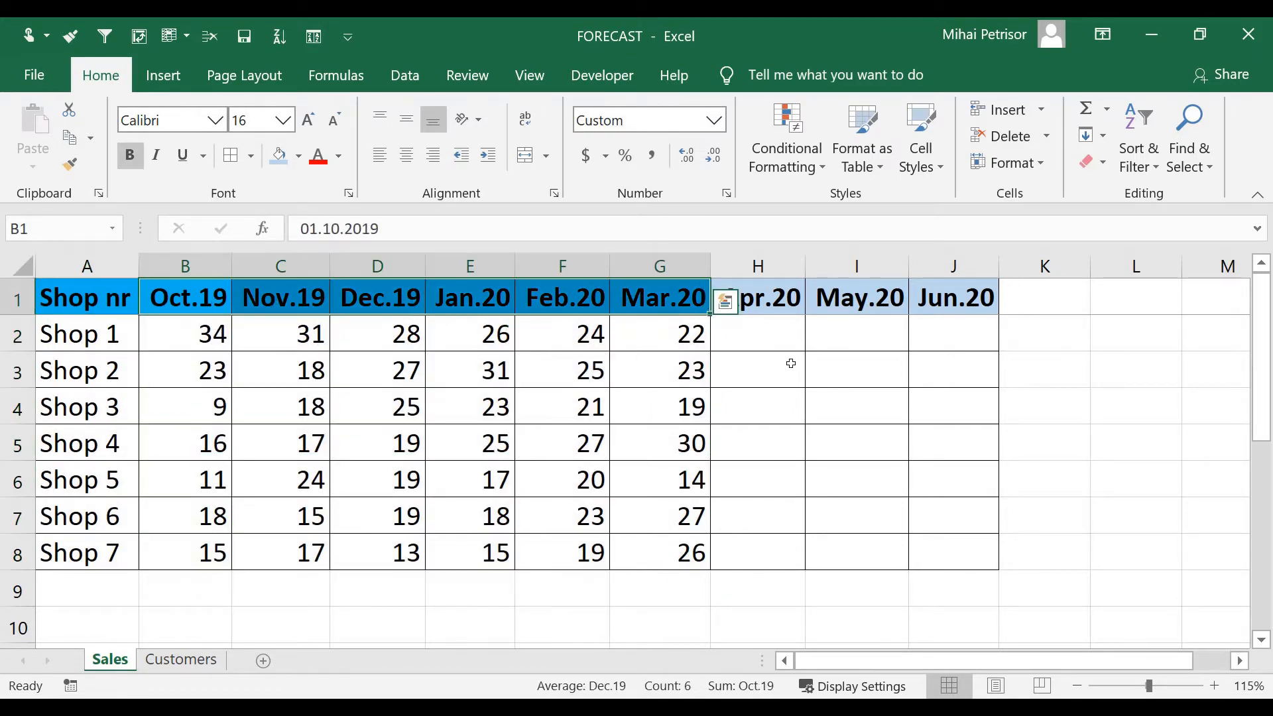
click(769, 338)
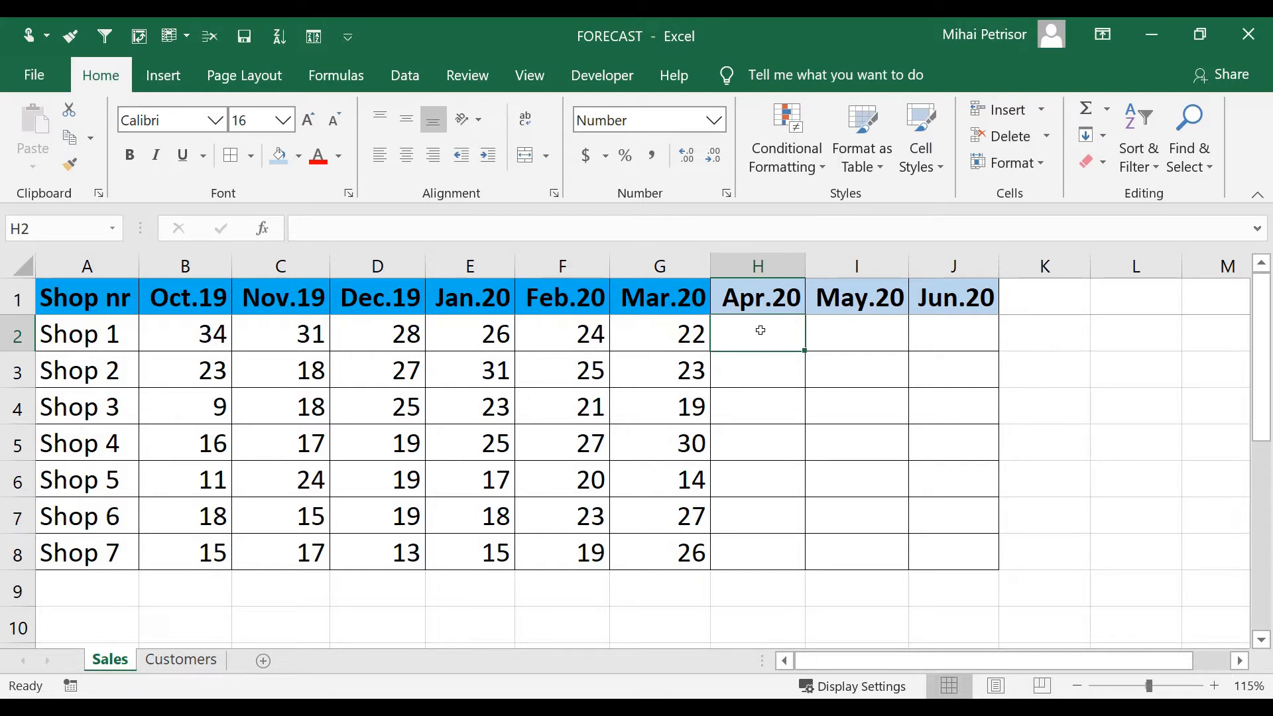
drag(761, 330, 941, 331)
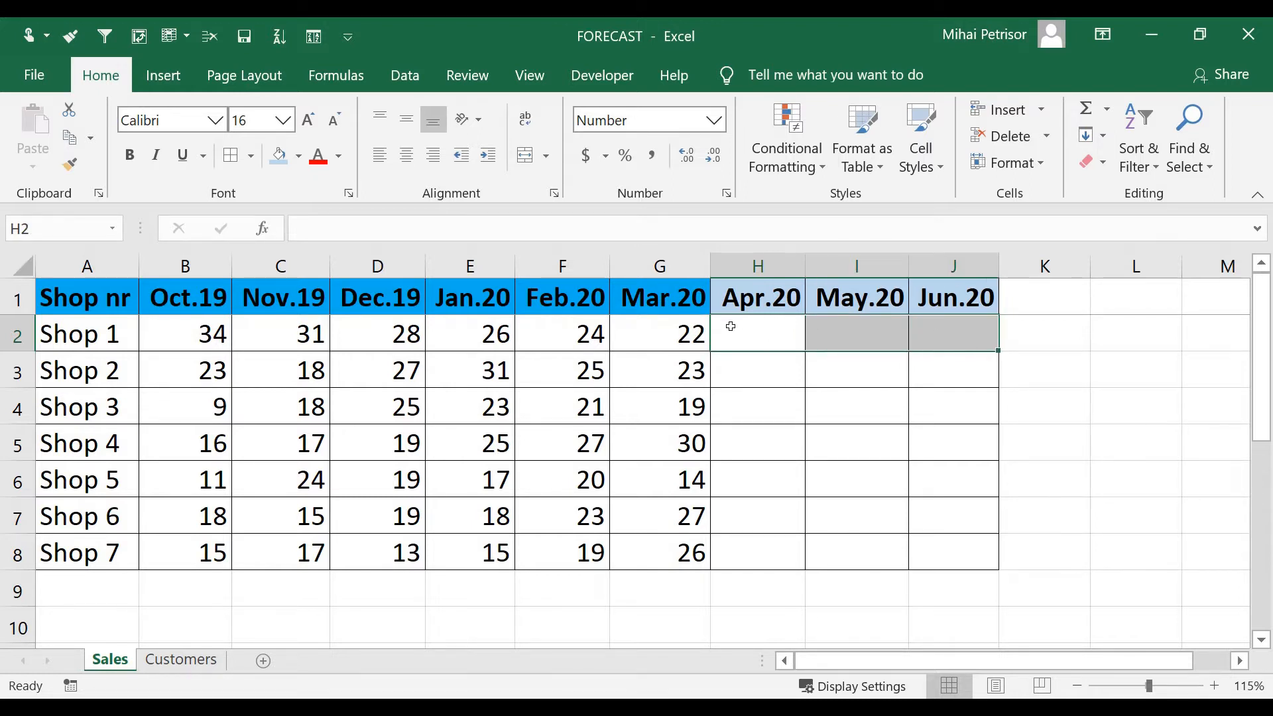
click(730, 327)
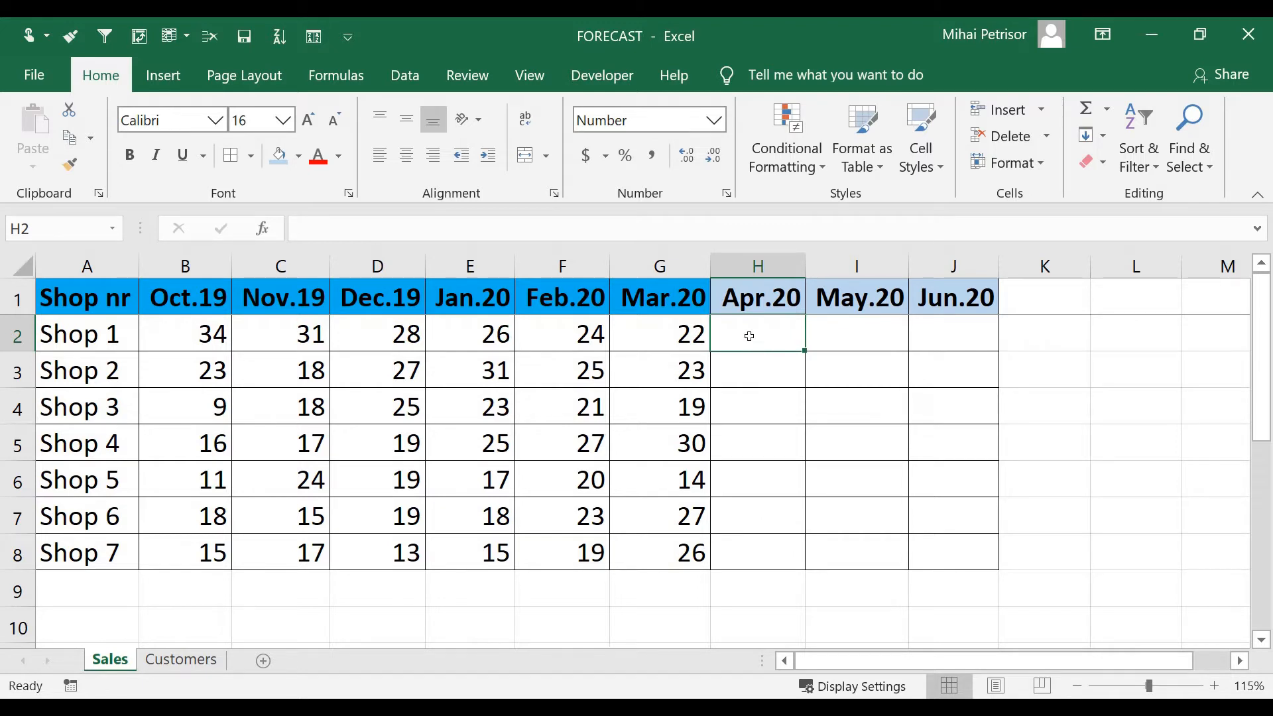
drag(746, 334, 924, 333)
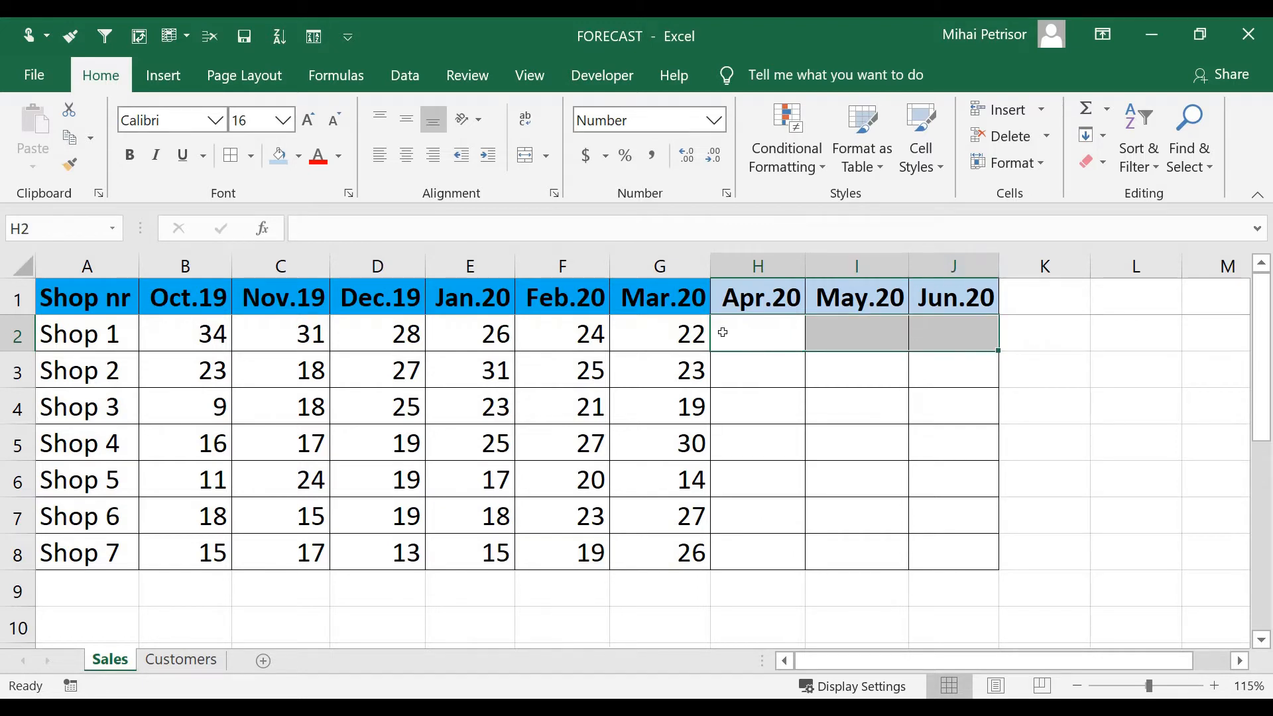
drag(691, 334, 210, 336)
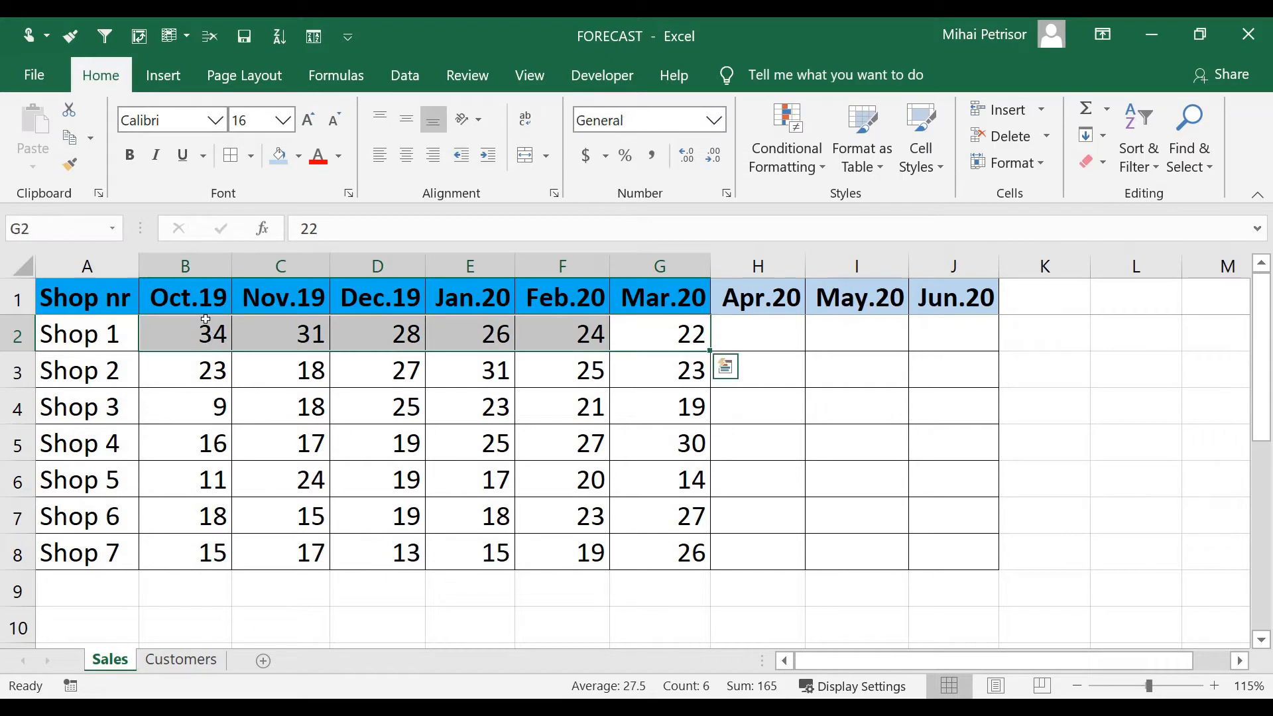
Begin a formula with "=forecast." in cell H2 for Shop 1's Apr.20 sales
click(777, 327)
text(=)
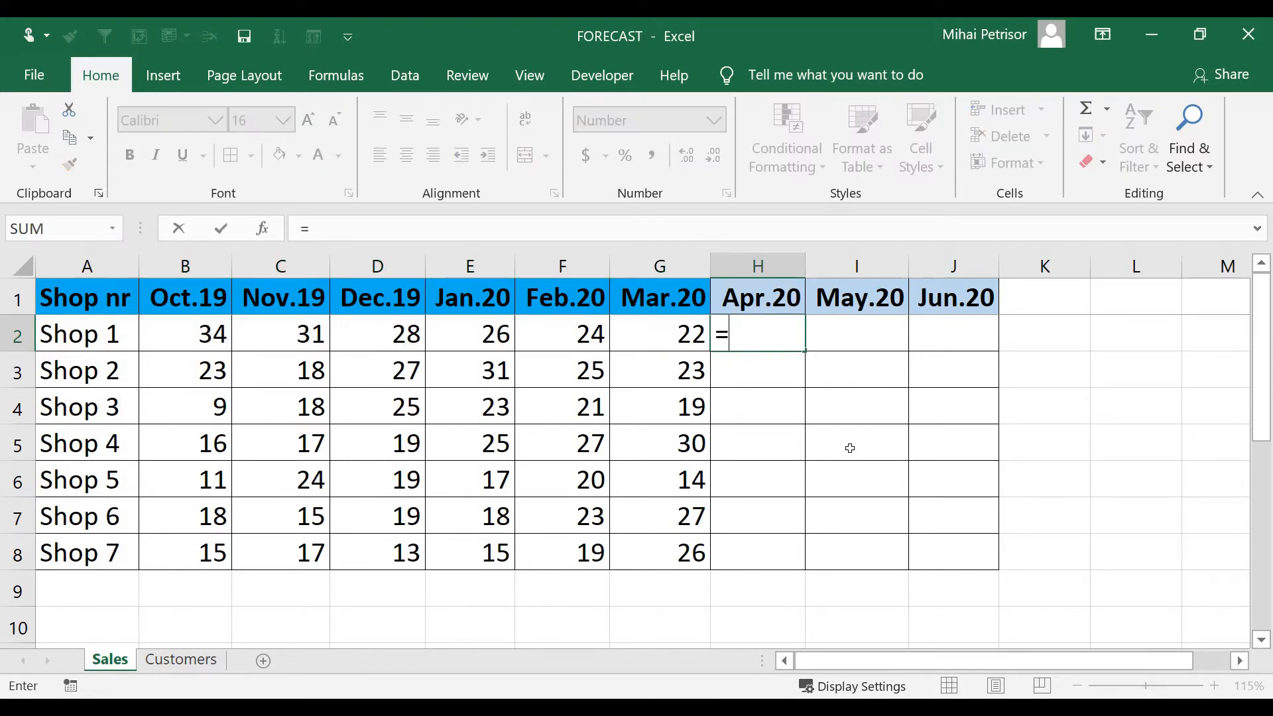
text(foreca)
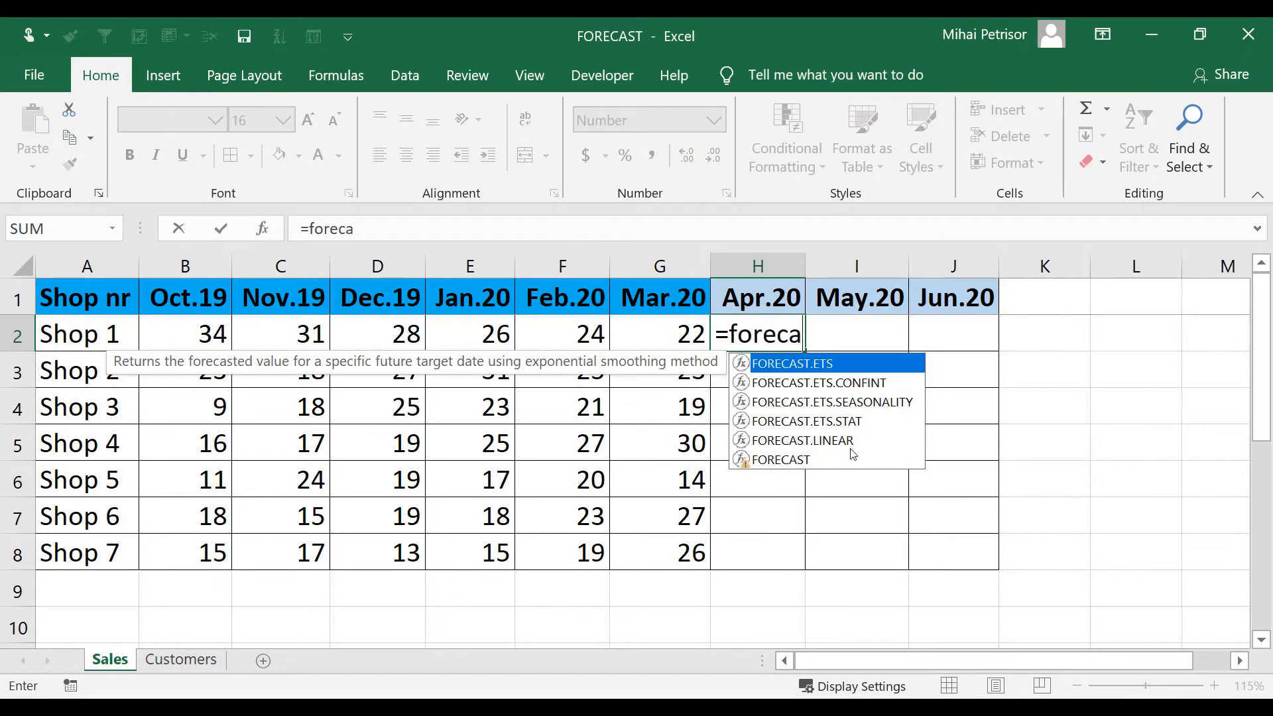
text(st.)
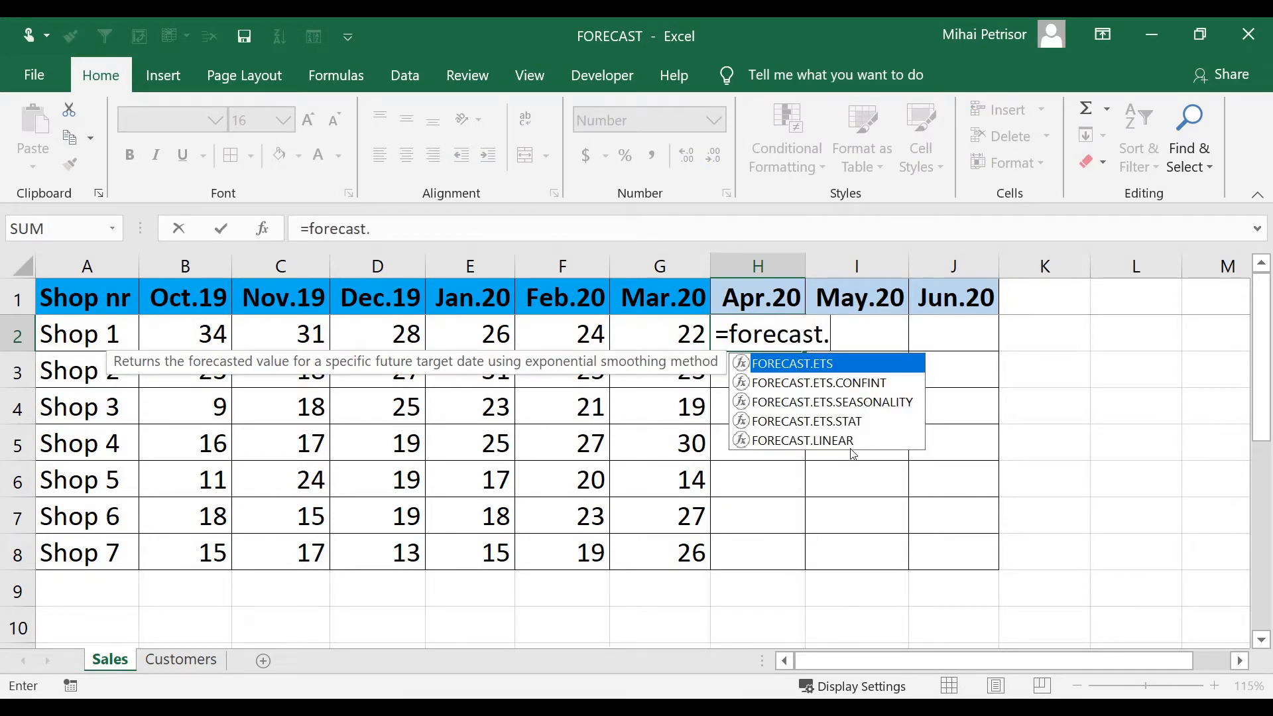
Review the descriptions of the suggested FORECAST functions, from FORECAST.ETS to FORECAST.ETS.STAT
key(Down)
key(Down)
key(Down)
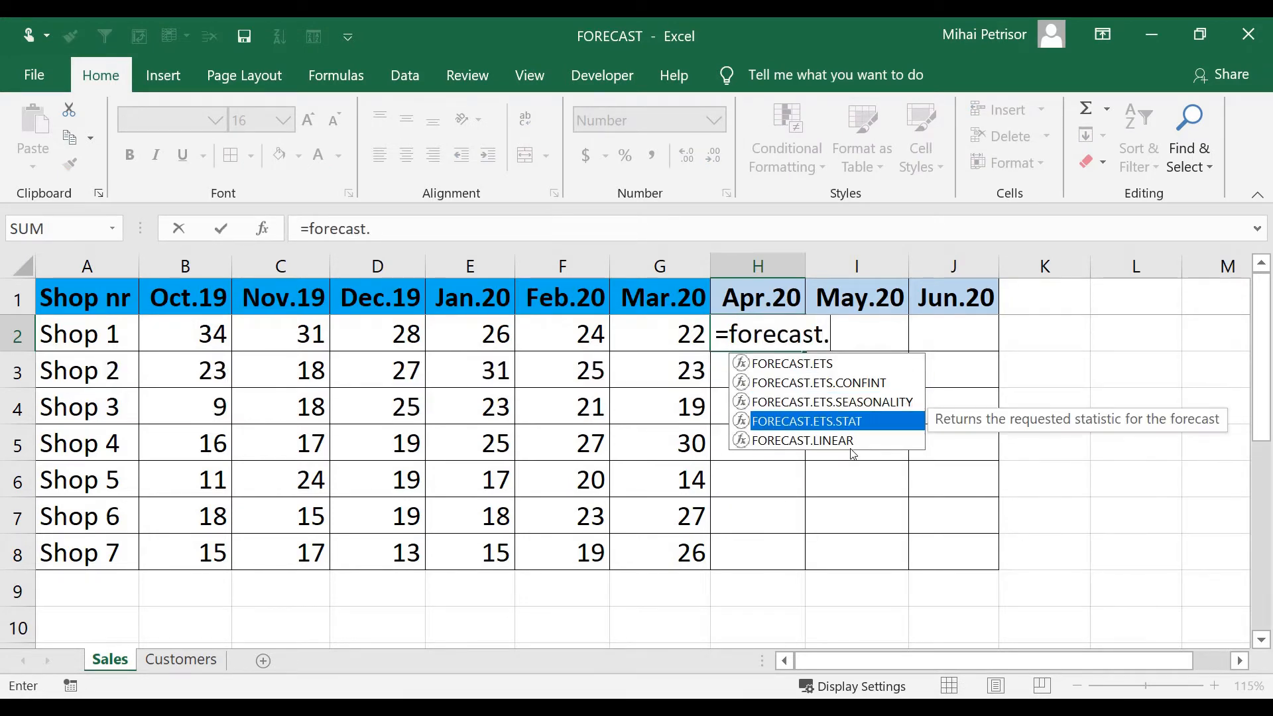
key(Up)
key(Up)
key(Up)
key(Down)
key(Down)
key(Down)
key(Down)
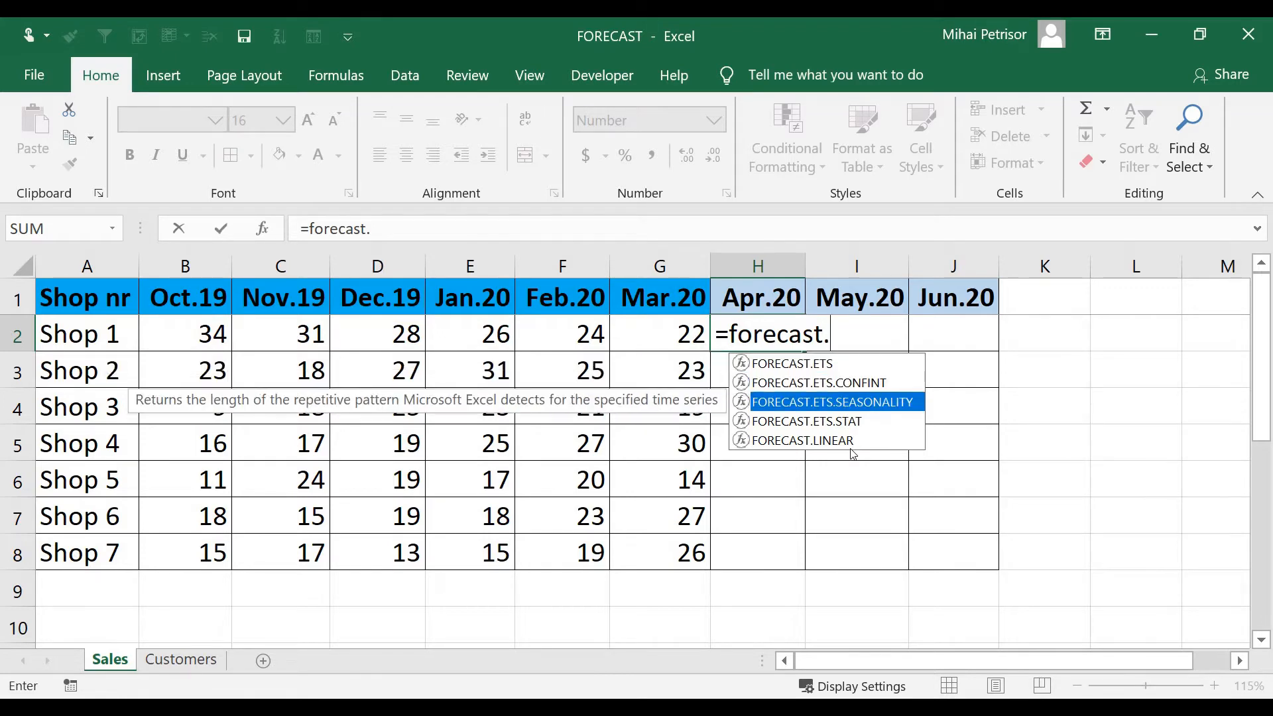
key(Up)
key(Up)
key(Up)
key(Up)
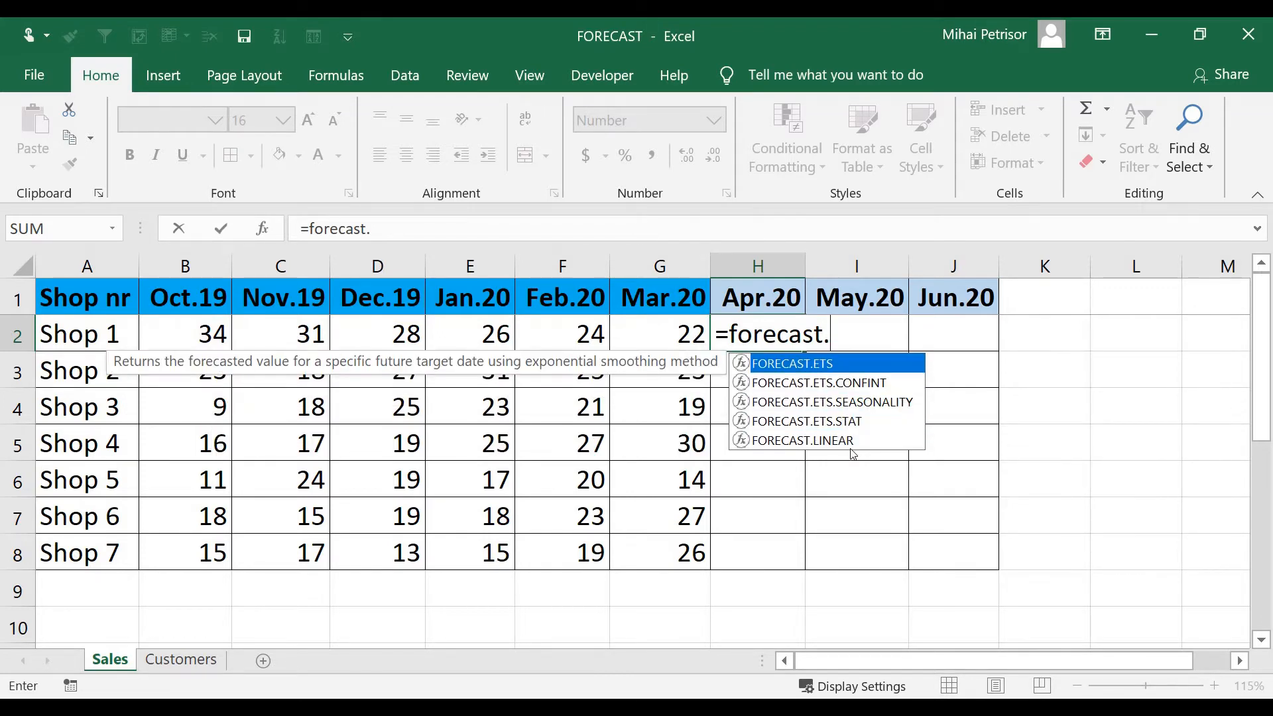
key(Down)
key(Down)
key(Down)
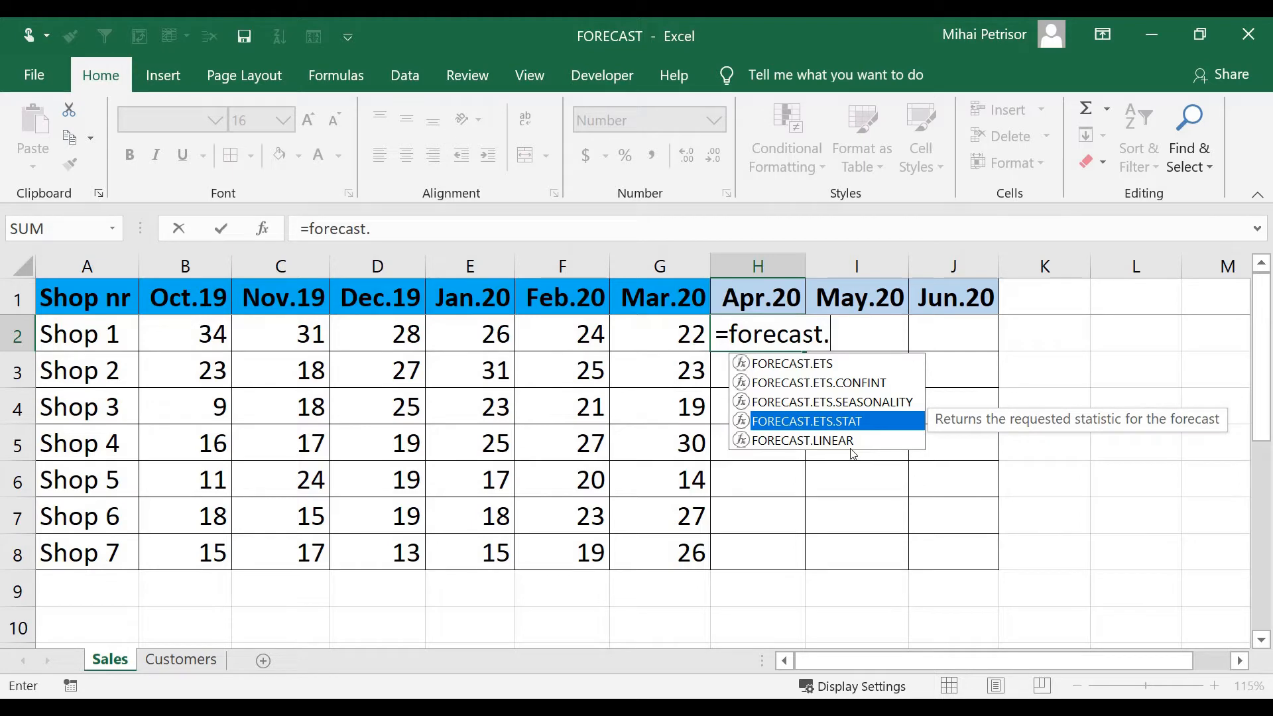
Use the FORECAST.LINEAR function and set its x argument to the Apr.20 header as H$1, with only the row locked
key(Down)
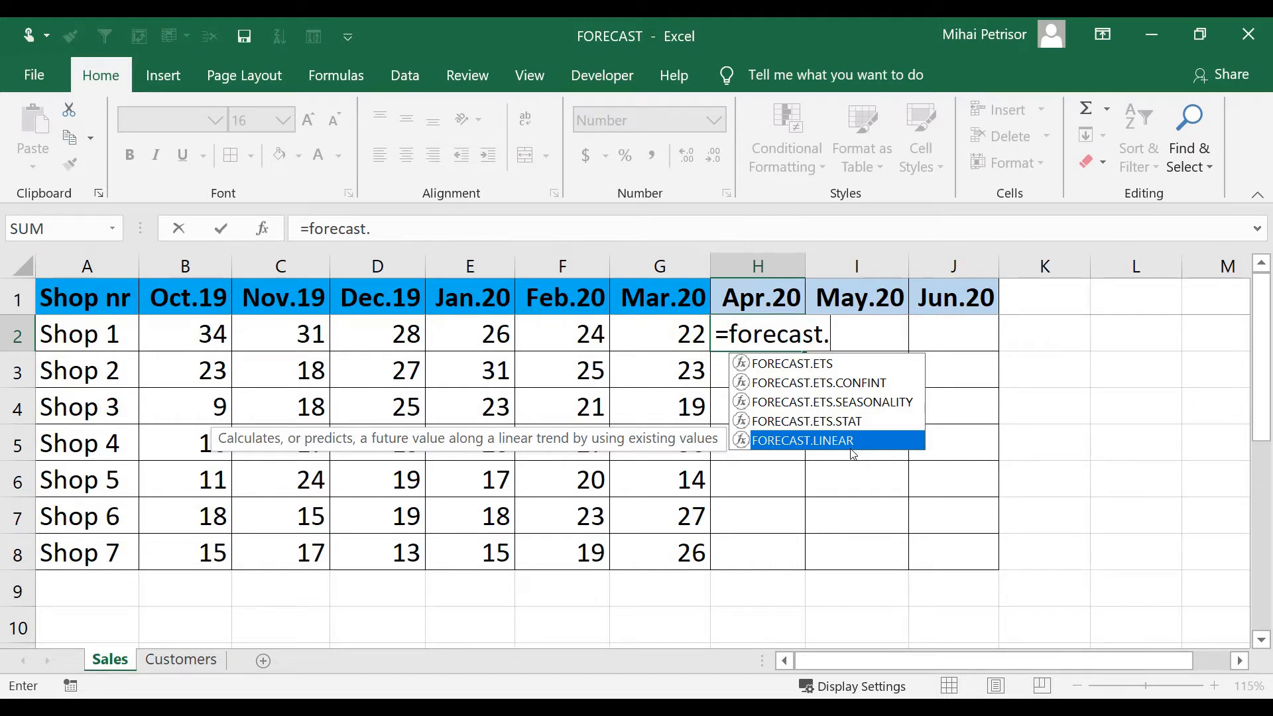
double_click(851, 448)
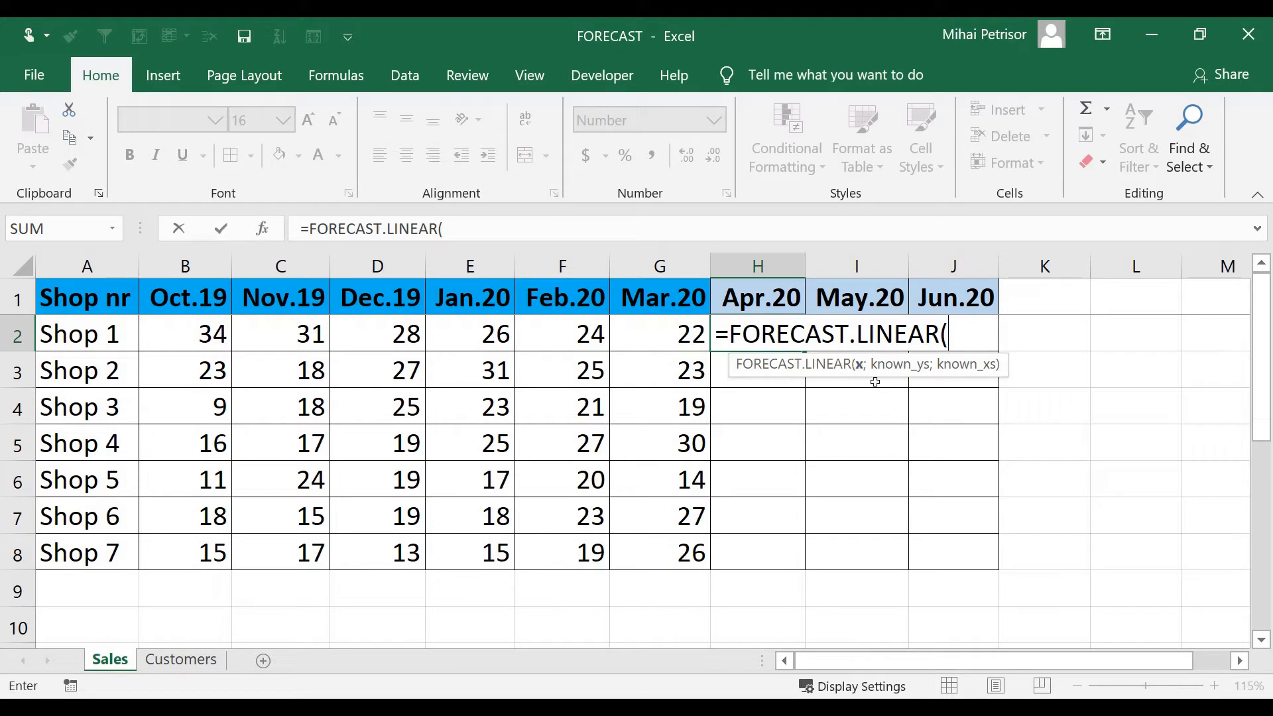
click(758, 297)
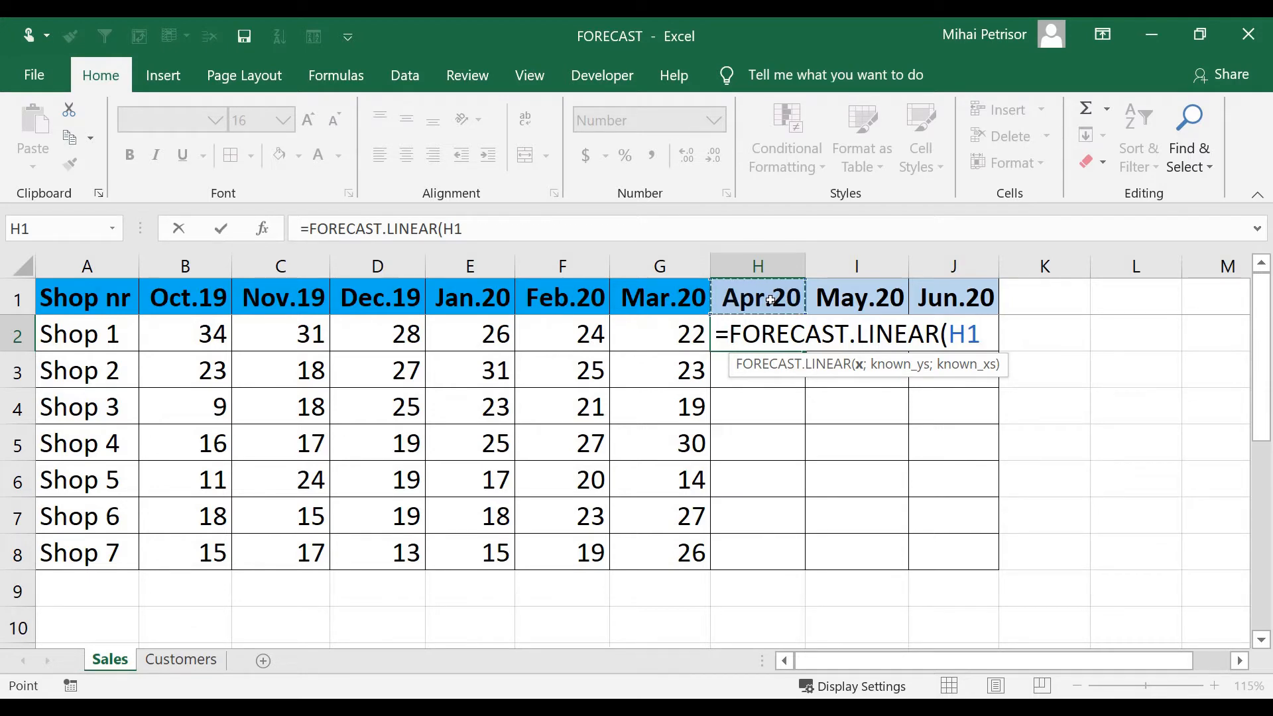
key(F4)
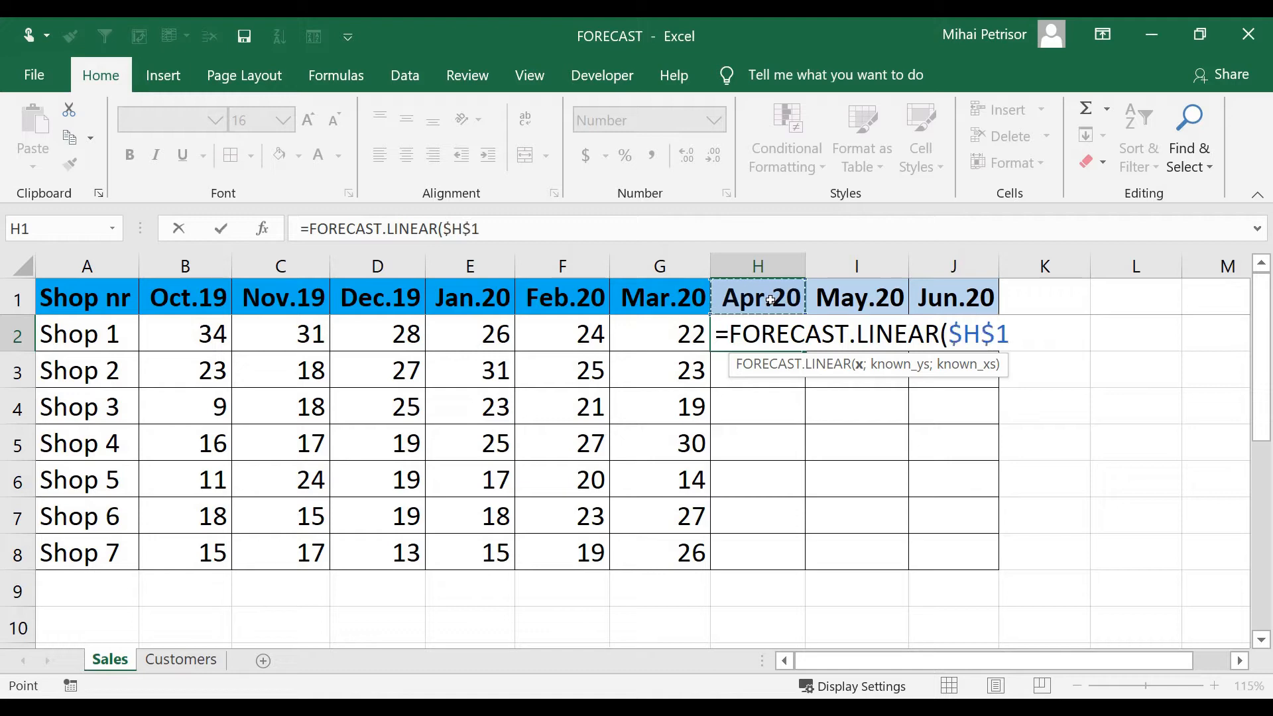
key(F4)
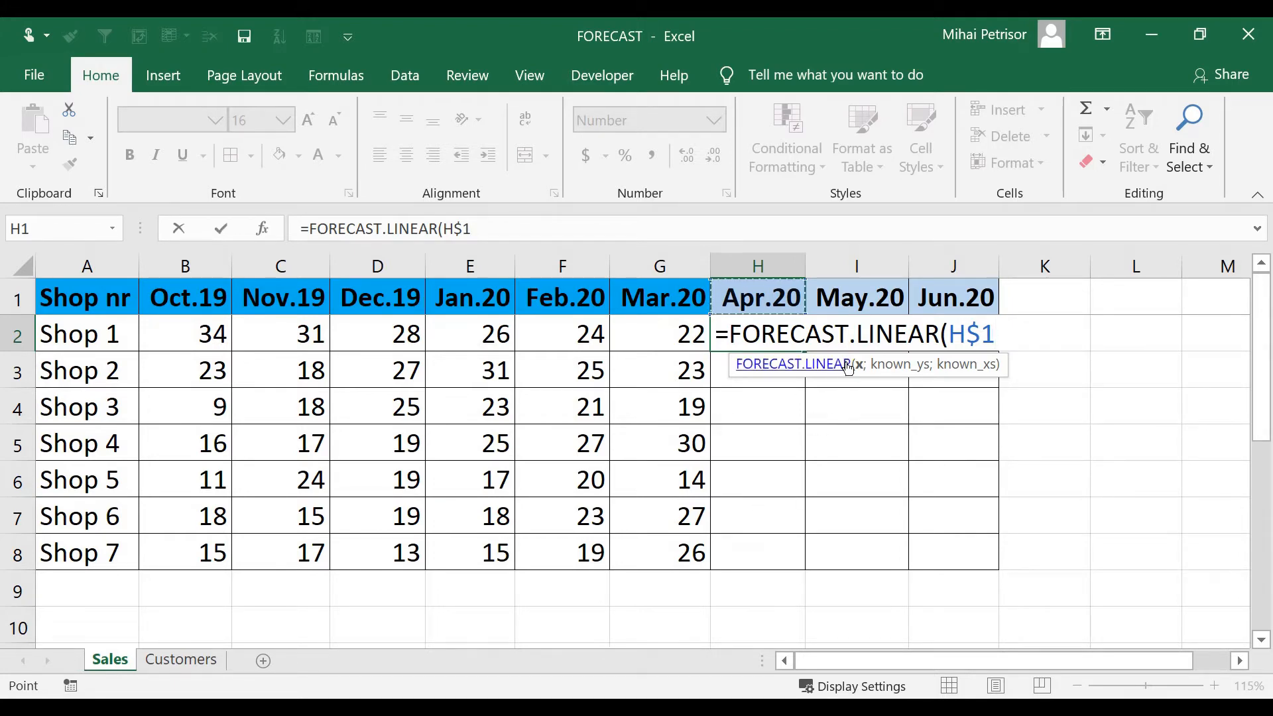
text(;)
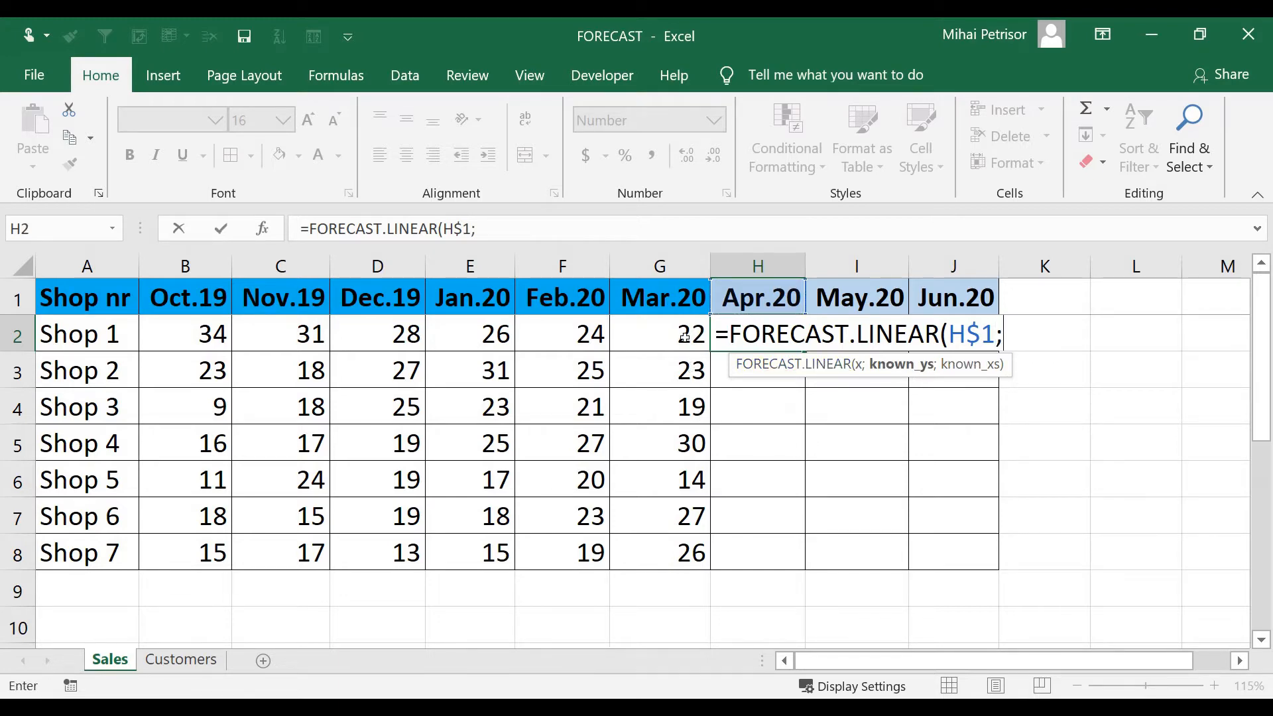
Set the known_ys argument to Shop 1's Oct.19 to Mar.20 sales as $B2:$G2, with only the columns locked
drag(685, 337, 175, 340)
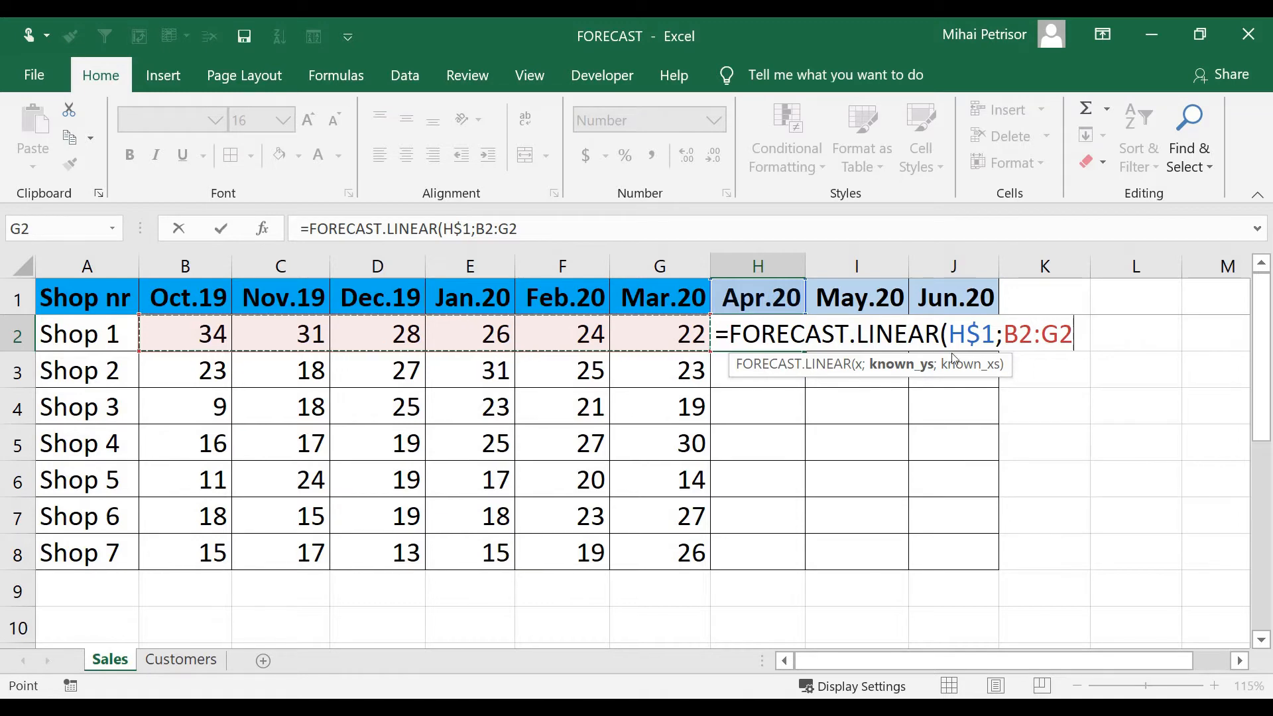
drag(1072, 334, 1004, 335)
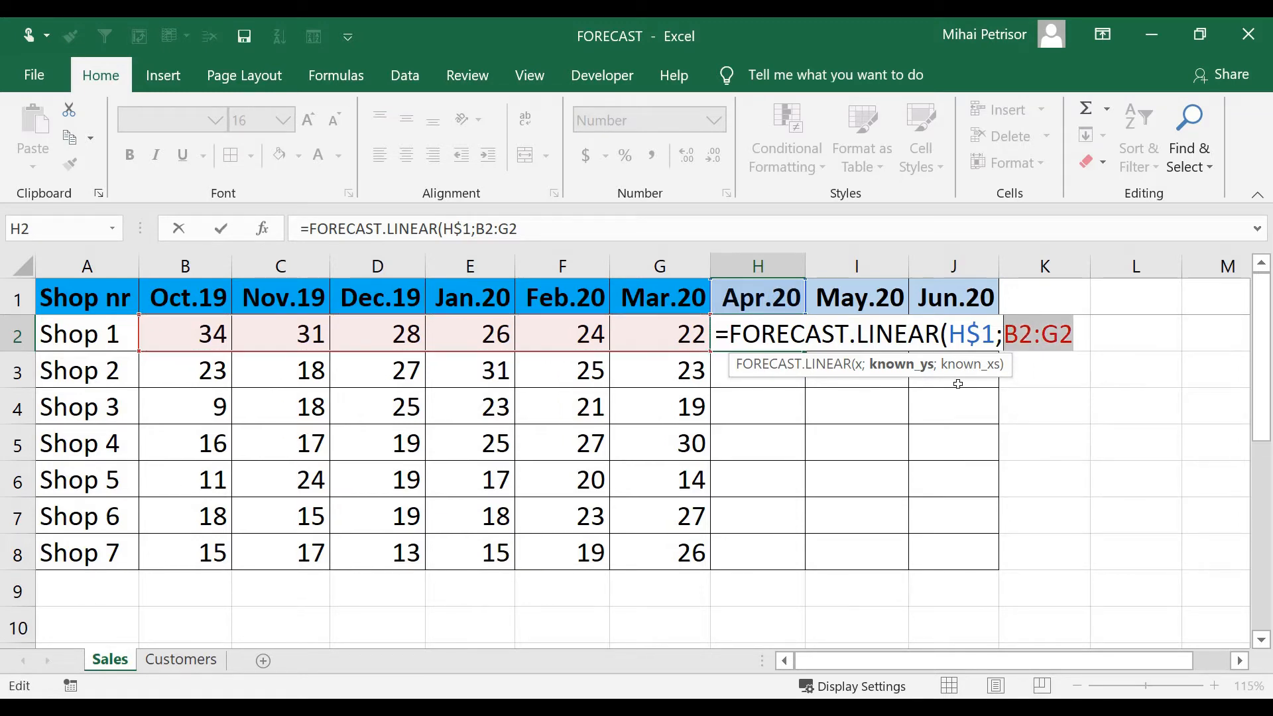
key(F4)
key(F4)
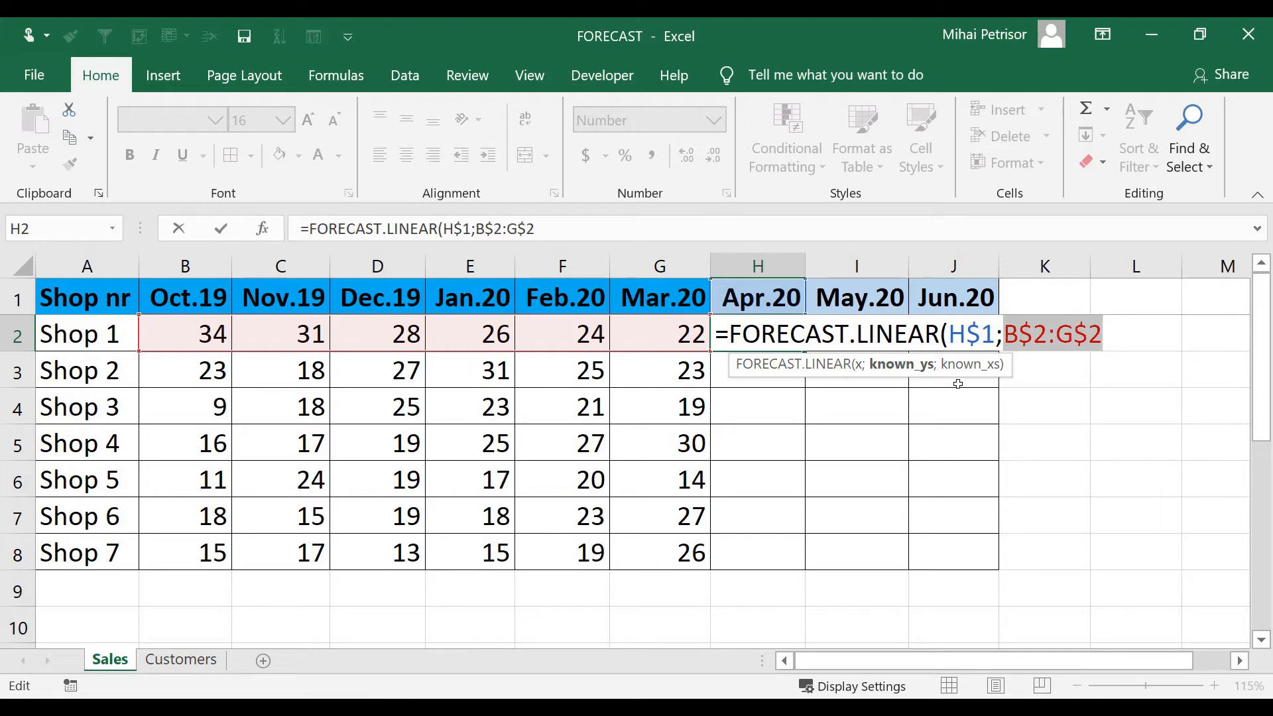
key(F4)
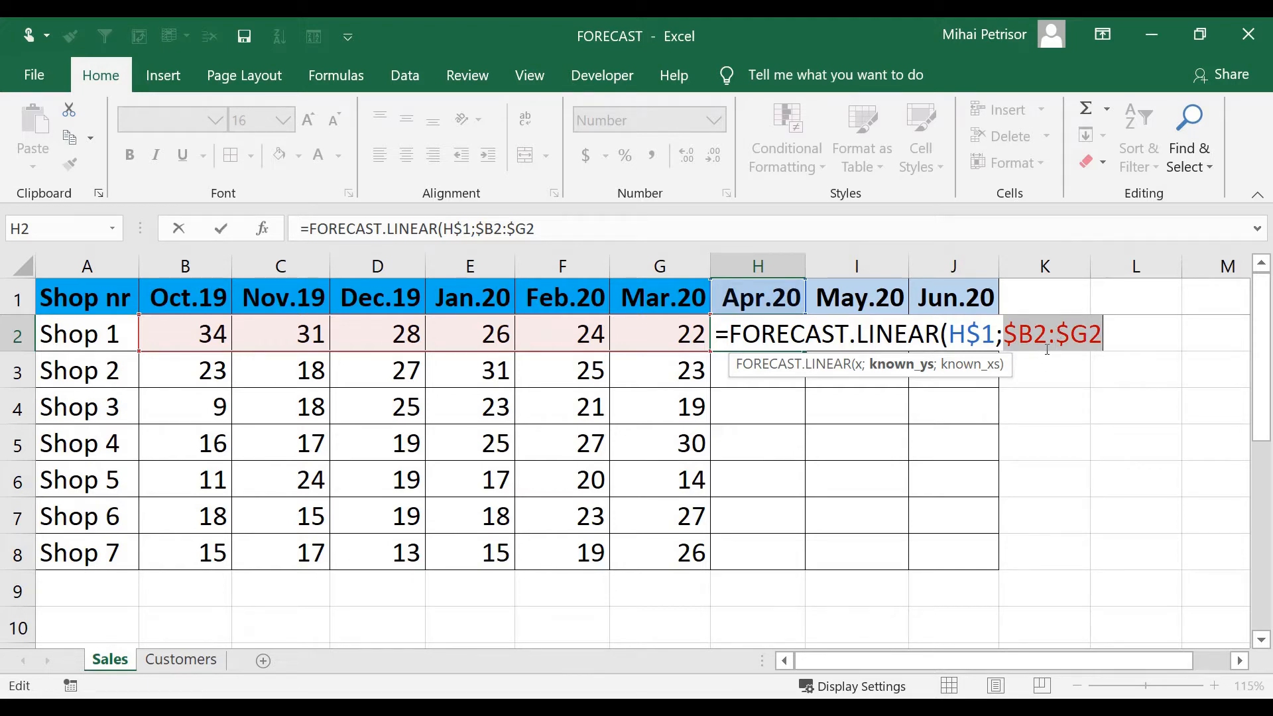
key(Right)
text(;)
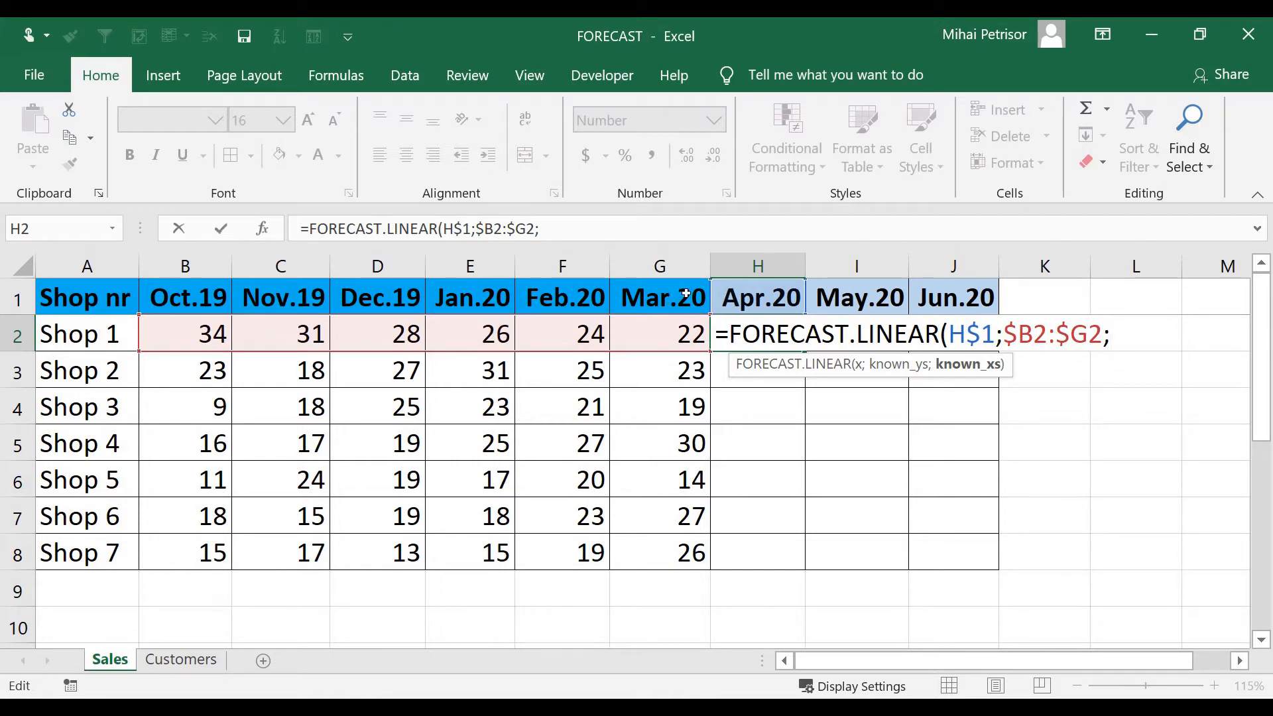
Set the known_xs argument to the Oct.19 to Mar.20 headers as the absolute range $B$1:$G$1 and complete the formula
drag(680, 294, 142, 294)
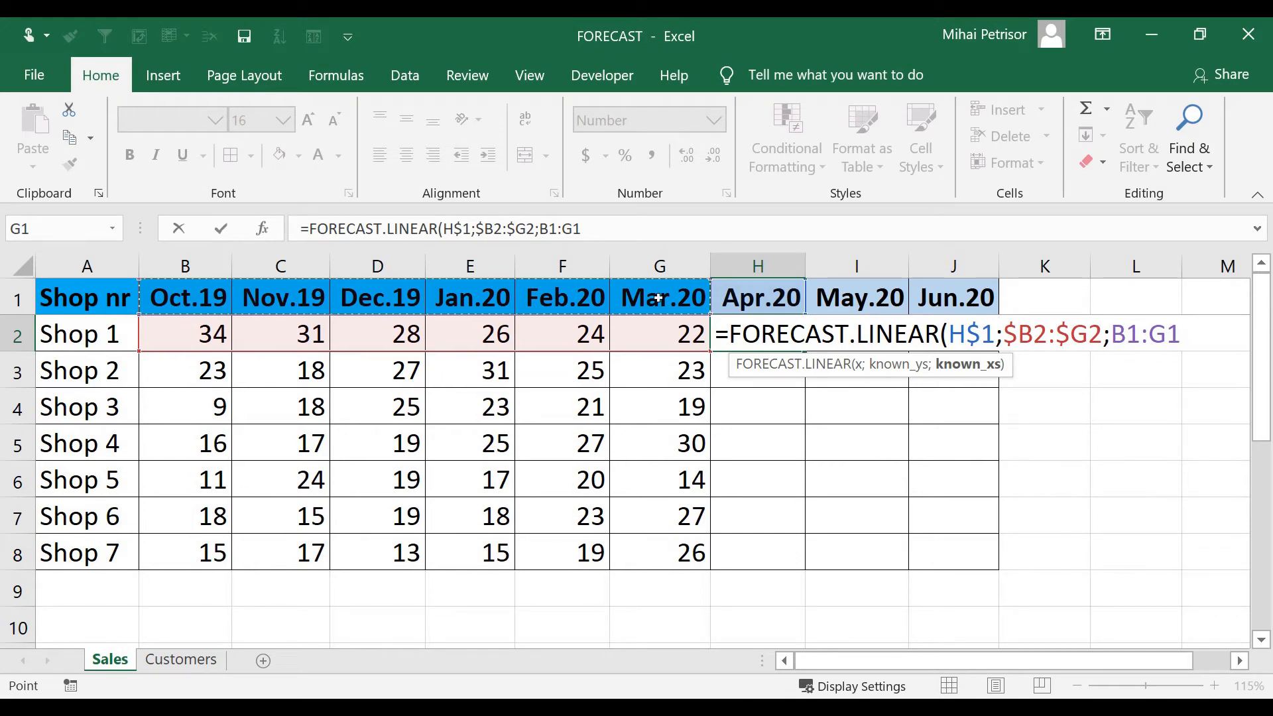
drag(1179, 334, 1111, 334)
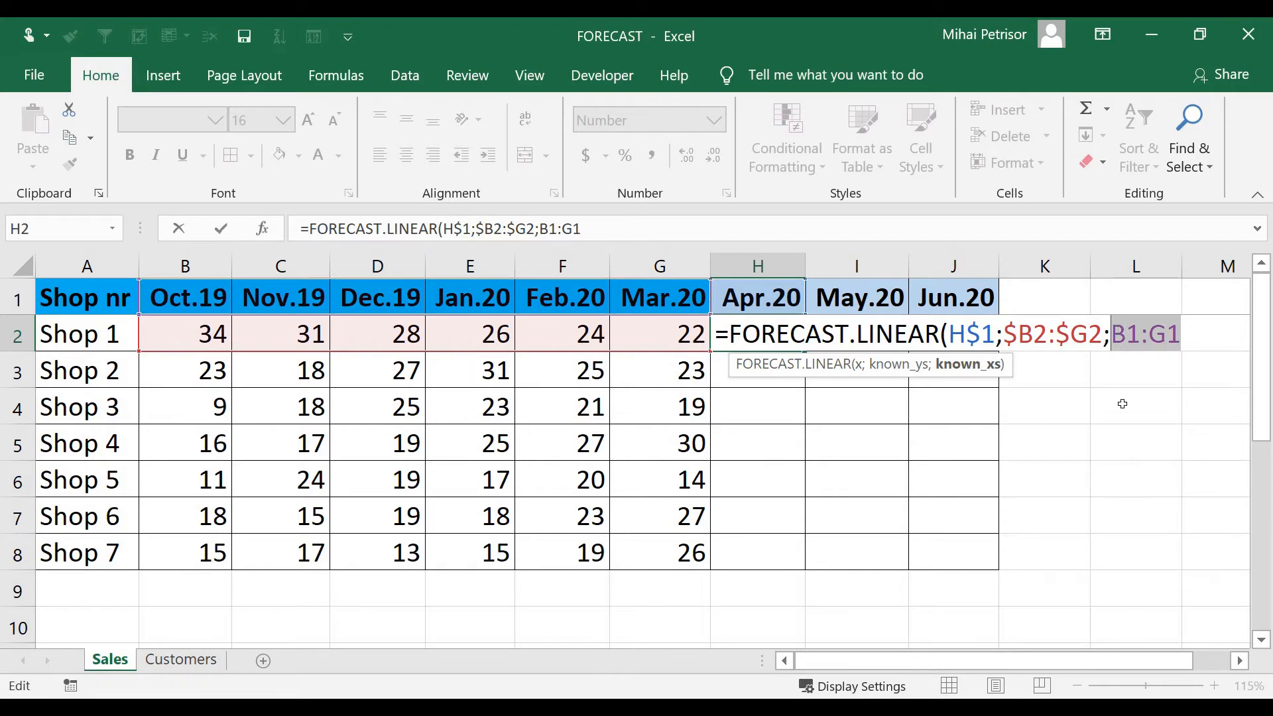
key(F4)
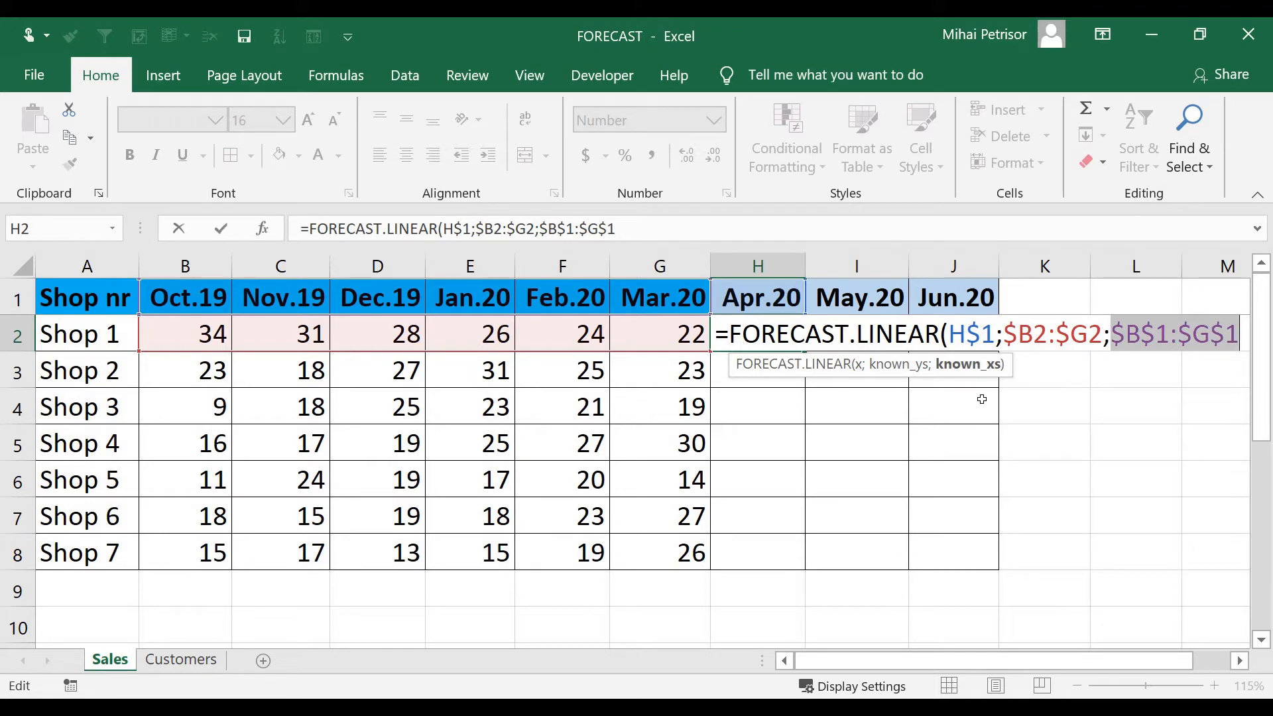
key(Right)
text())
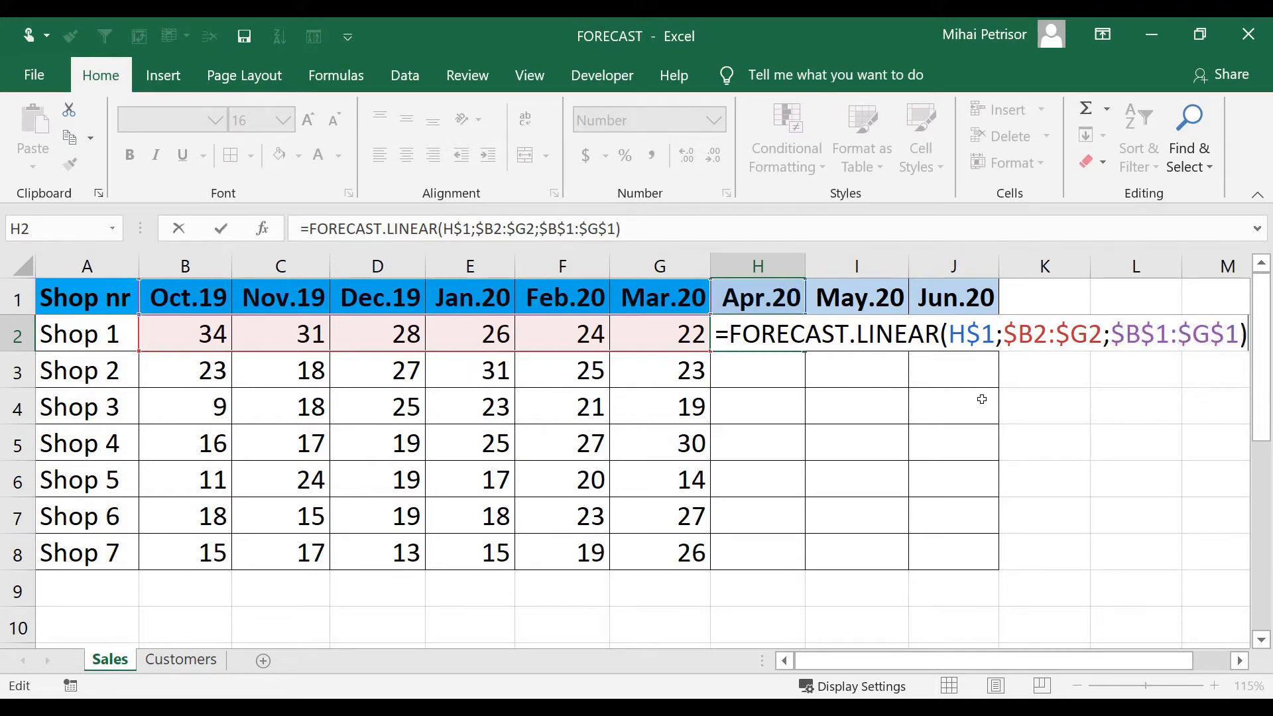
key(Return)
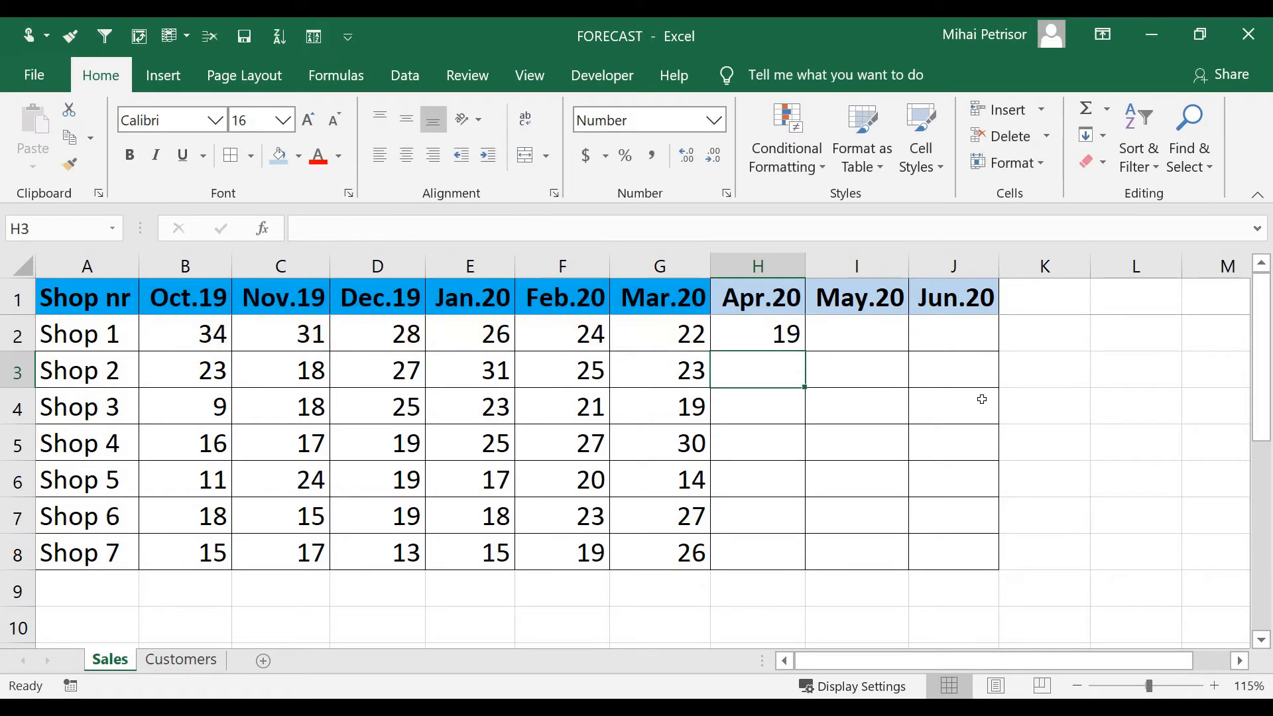
Fill the forecast formula from H2 across all shops and months through J8, and check the formulas in H2 and H3
click(789, 341)
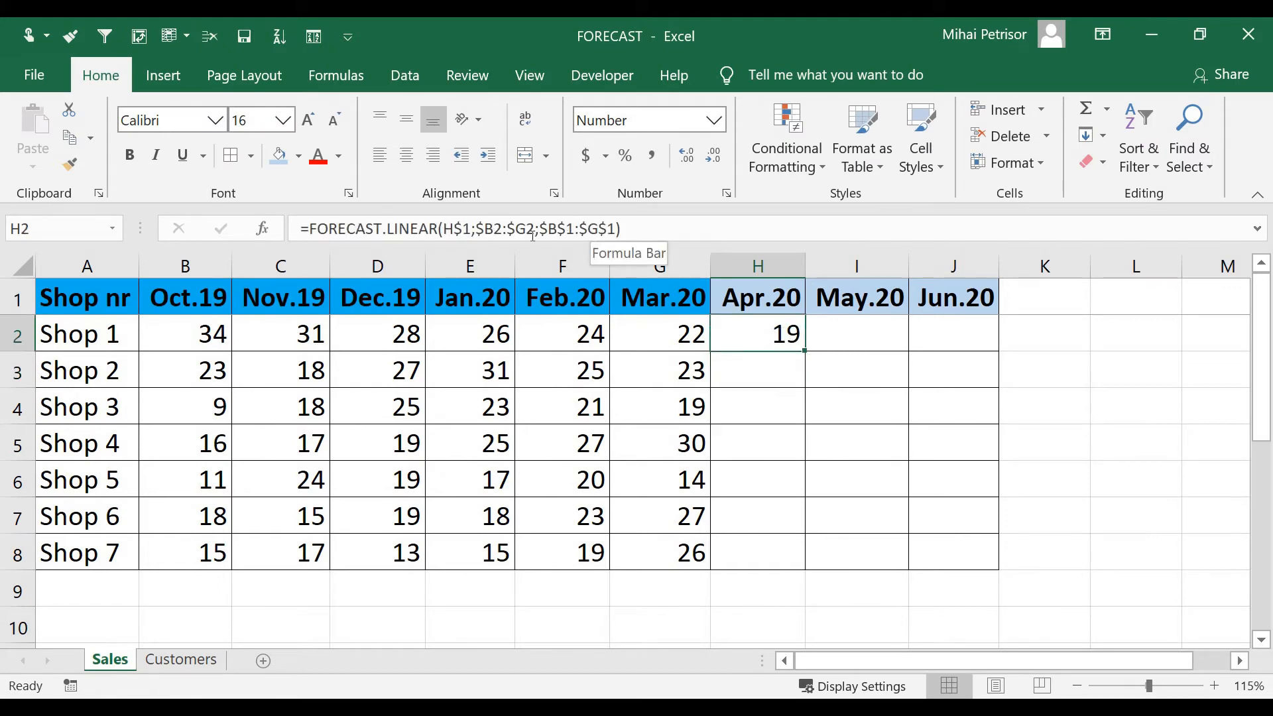
drag(804, 350, 995, 568)
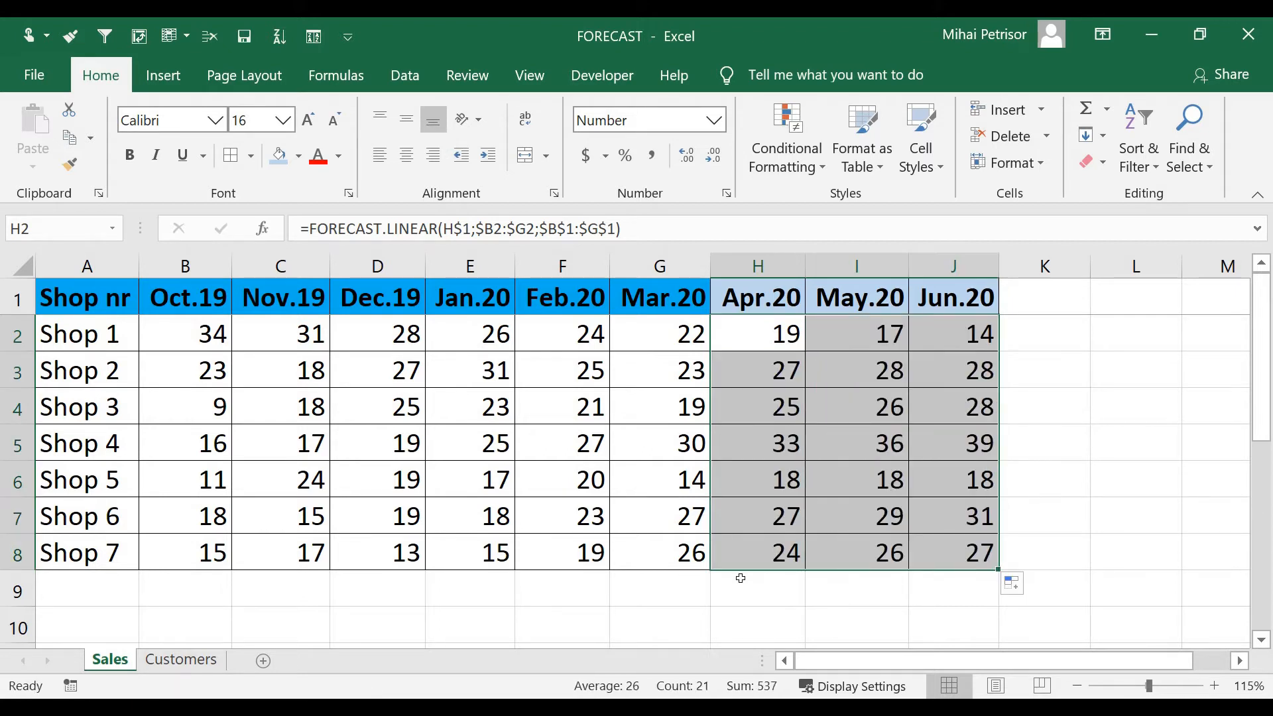
click(740, 329)
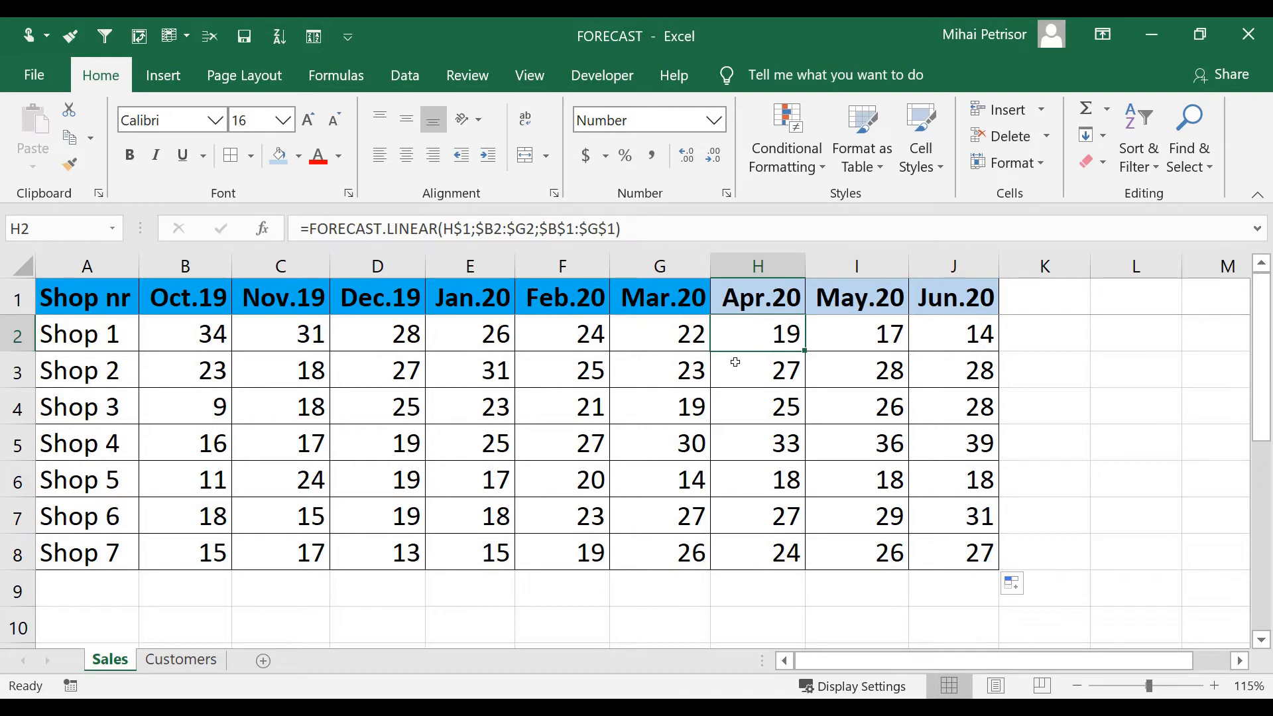
click(771, 372)
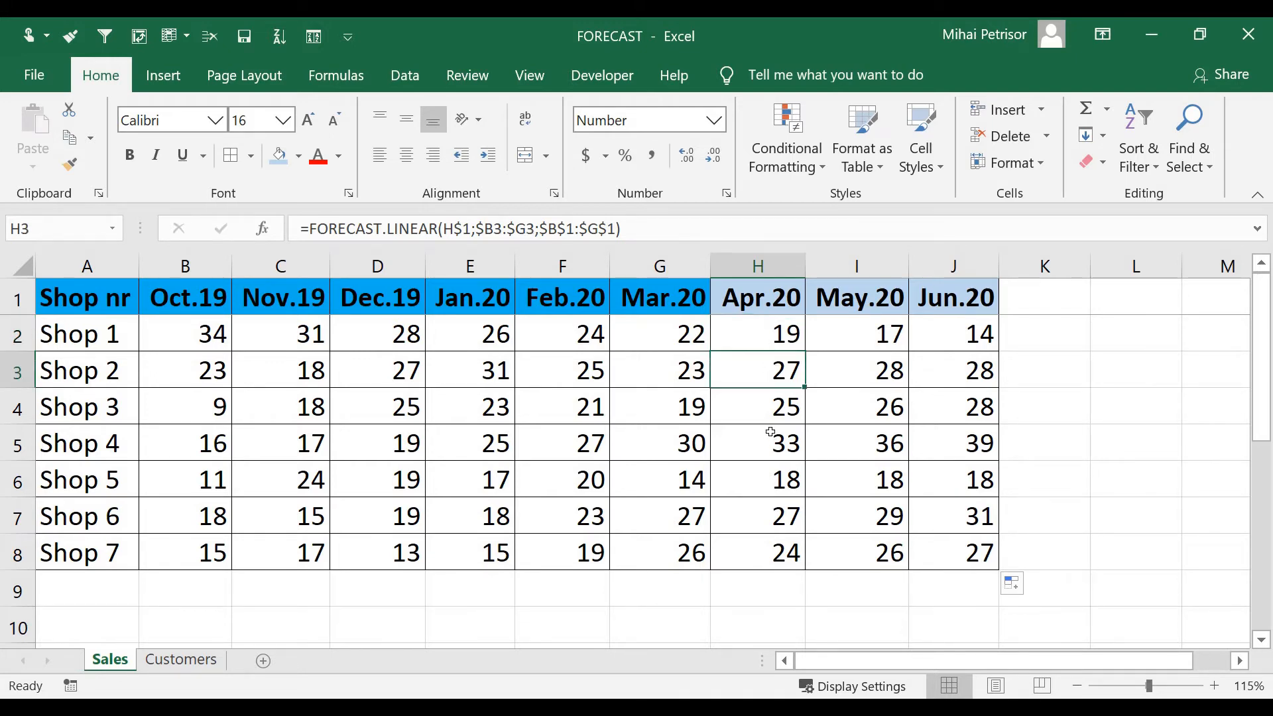
Compare Shop 1's Oct.19 to Mar.20 sales in B2:G2 with its Apr.20 to Jun.20 forecasts in H2:J2
click(771, 433)
click(768, 330)
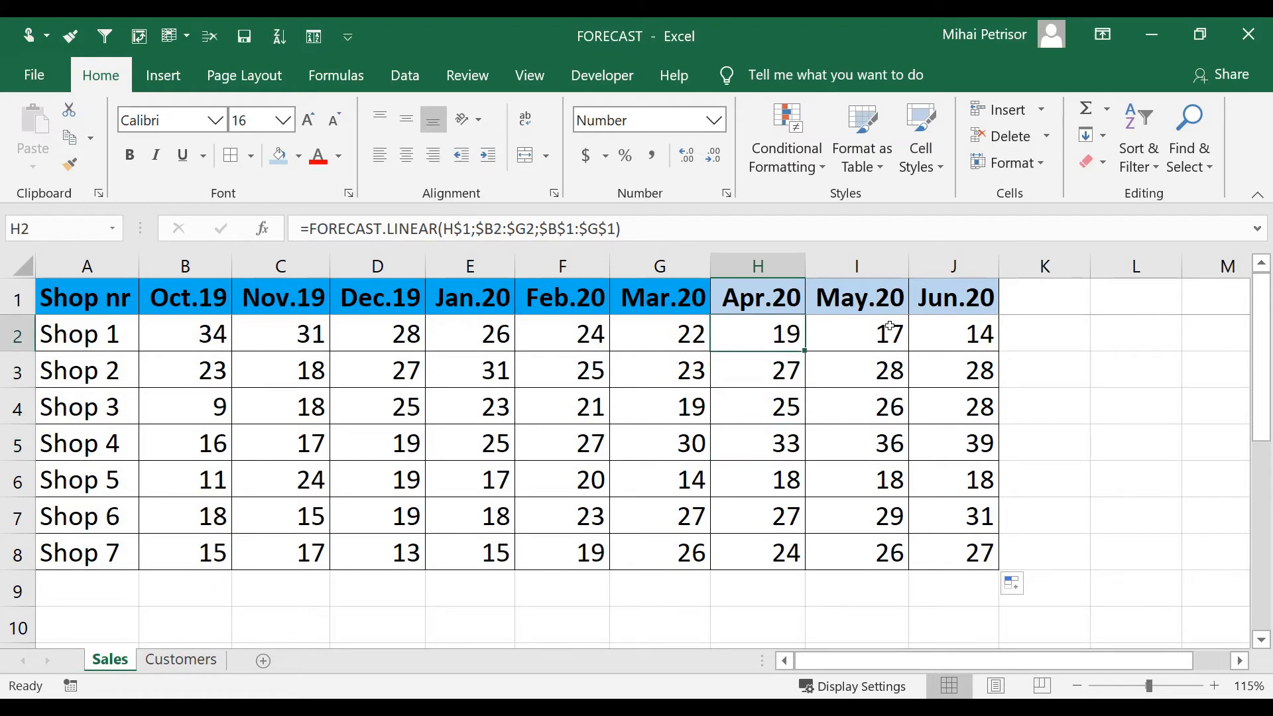
click(864, 335)
click(957, 337)
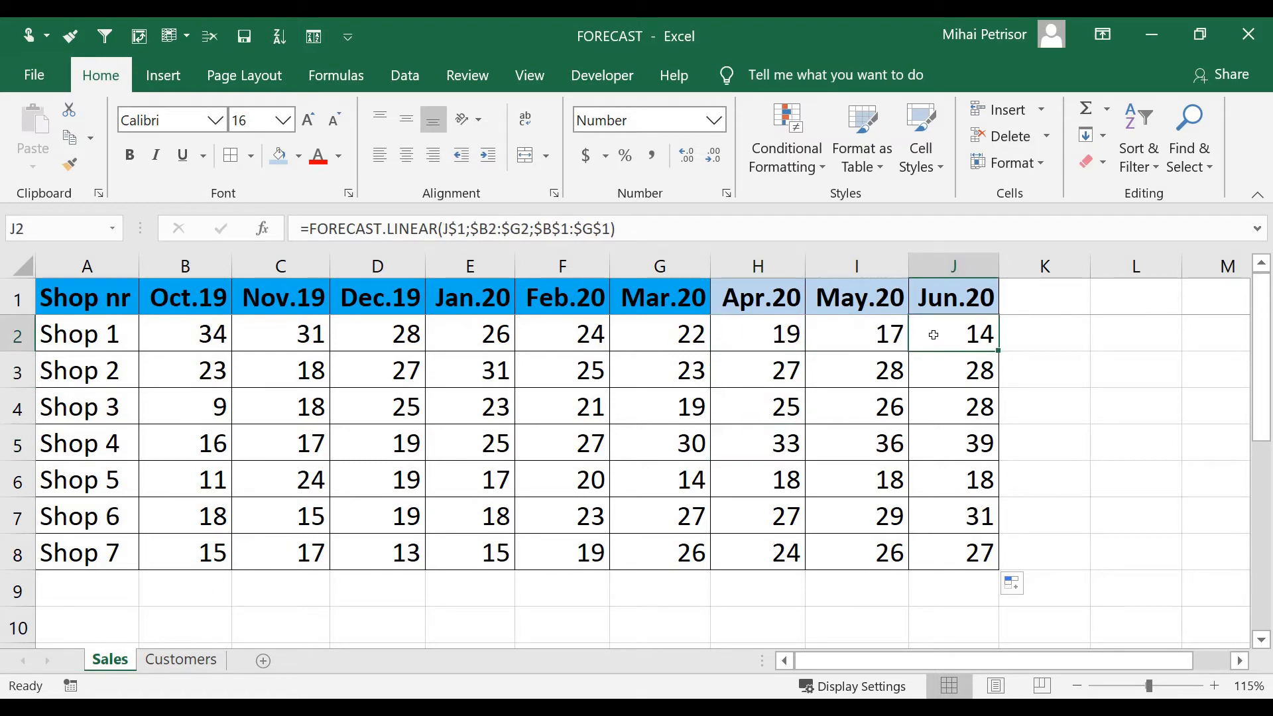
click(769, 334)
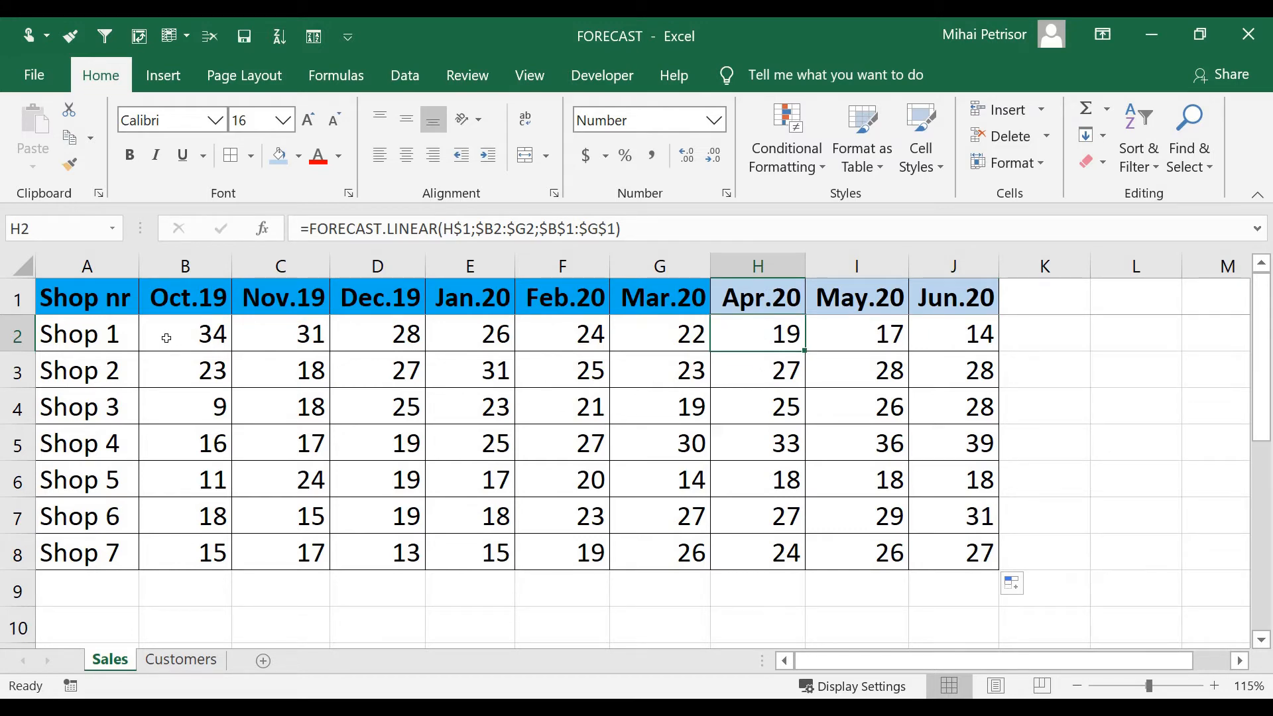
click(172, 338)
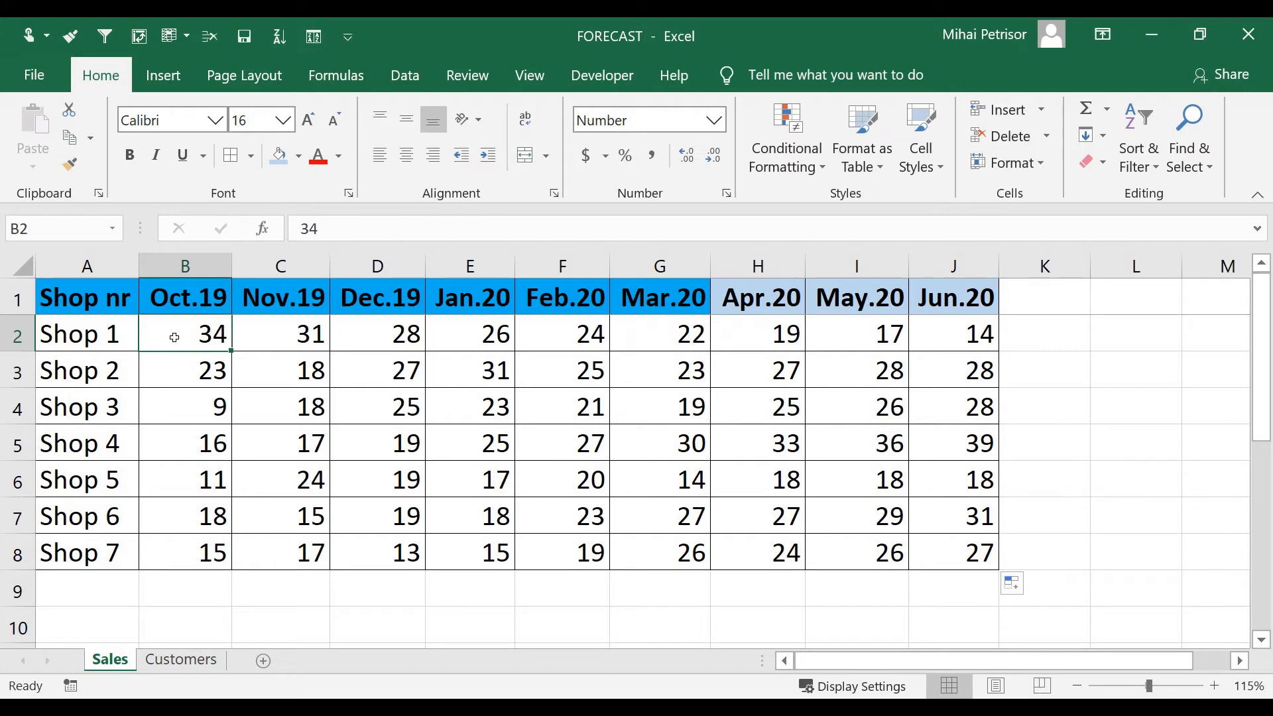
drag(346, 338, 645, 337)
click(216, 337)
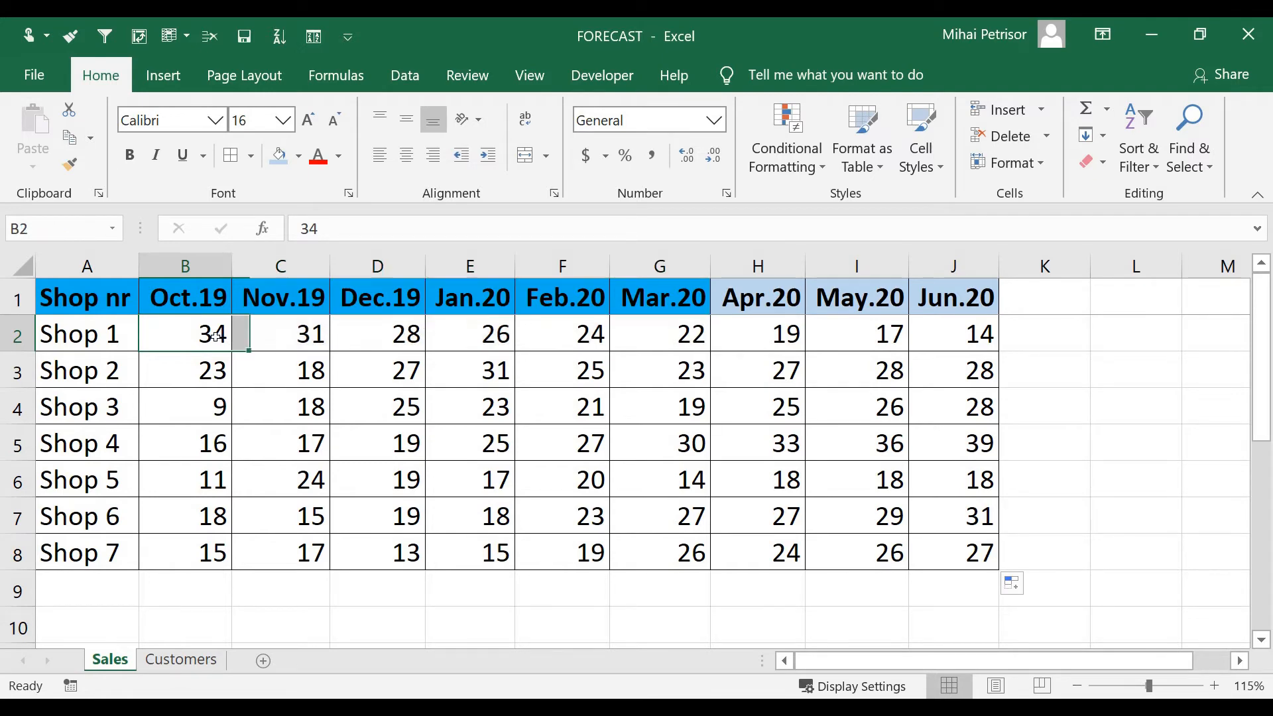
click(761, 341)
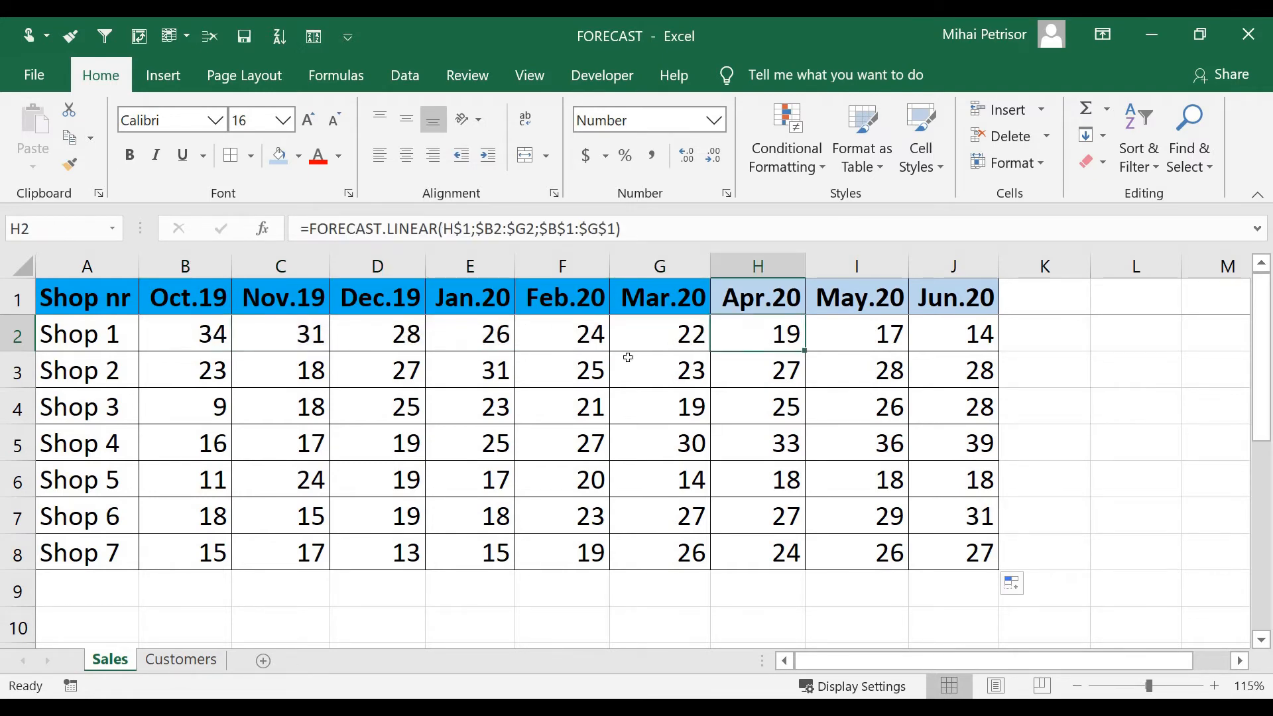
Compare the sales history of Shop 4 and Shop 2 with their Apr.20 to Jun.20 forecasts in rows 5 and 3
click(182, 444)
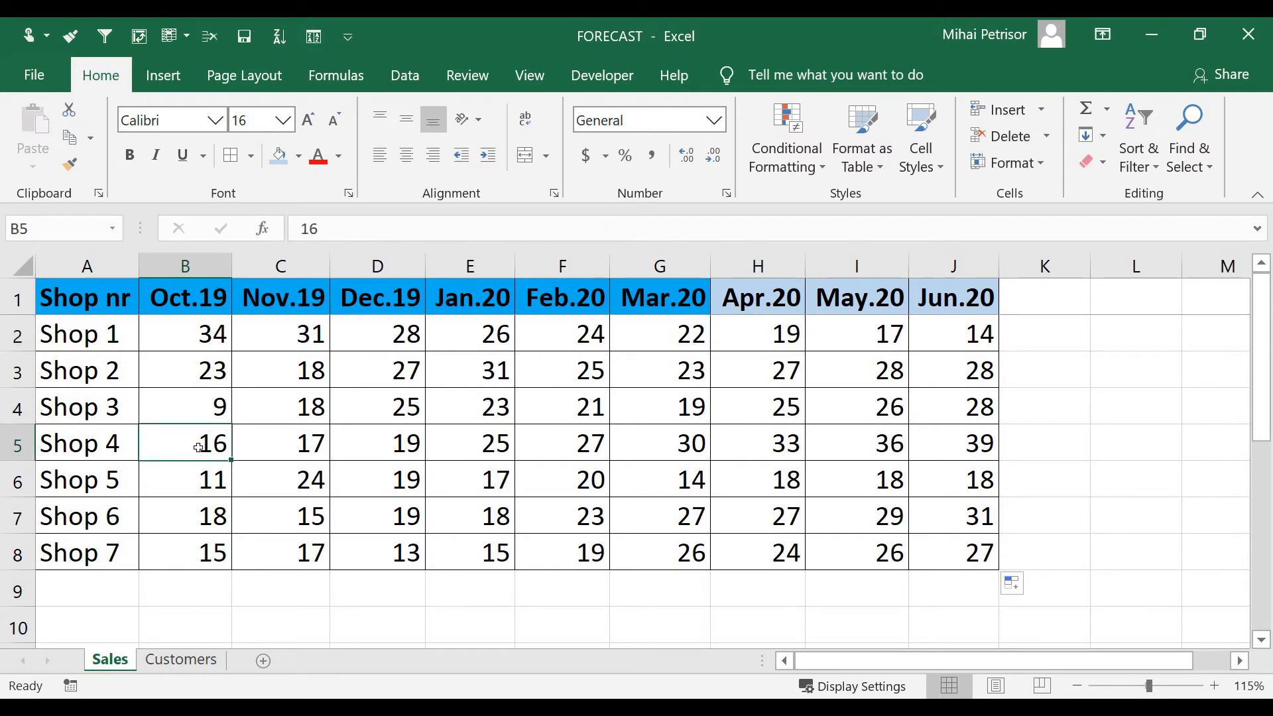
drag(198, 448, 690, 442)
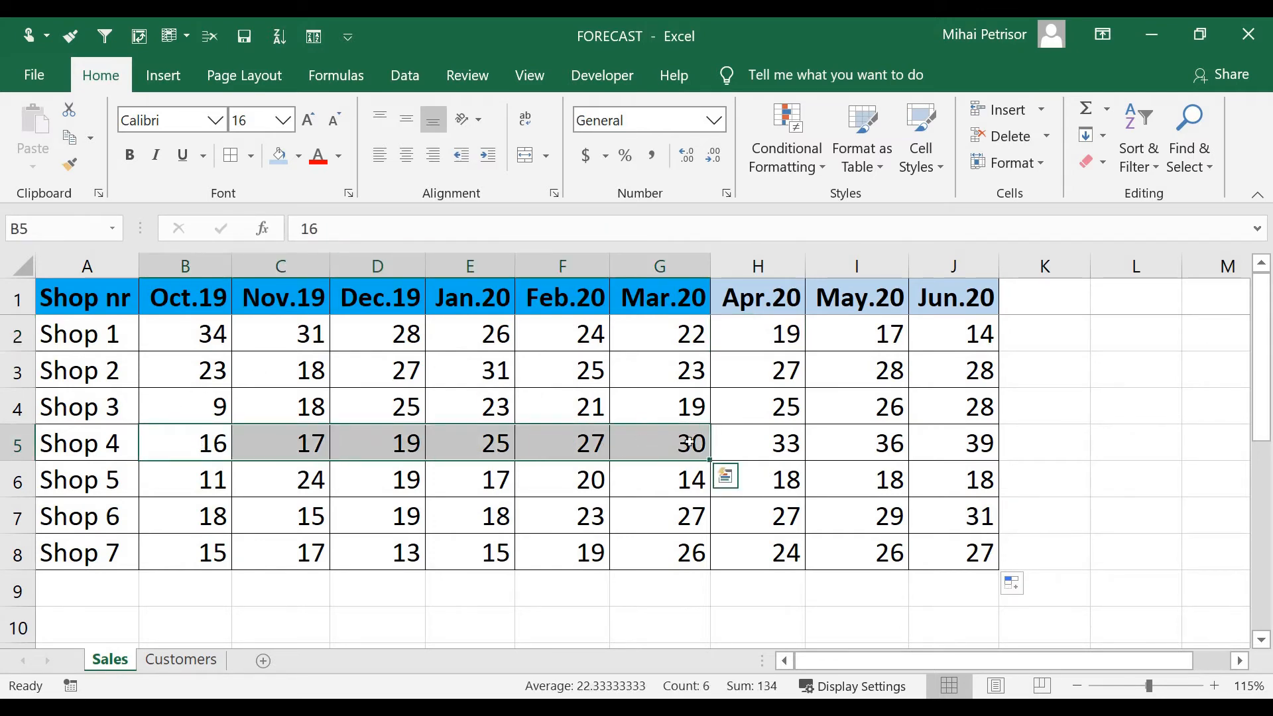
click(853, 441)
click(968, 453)
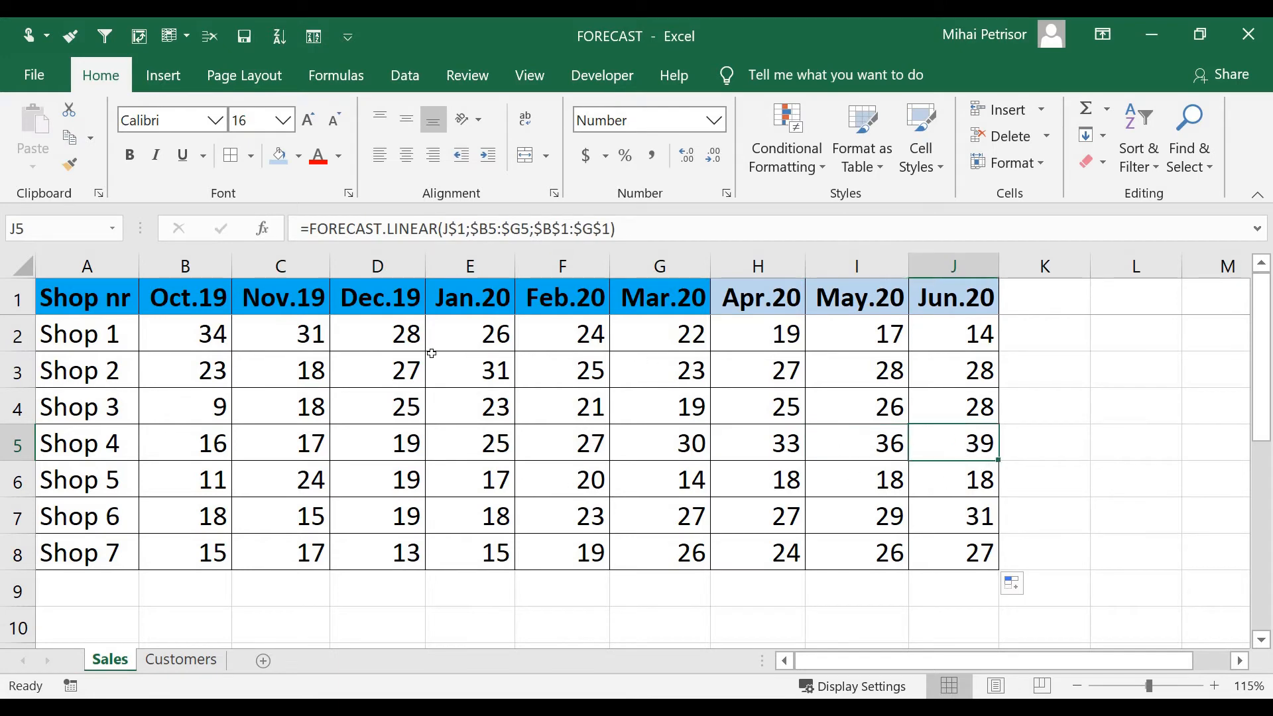
drag(215, 359, 720, 368)
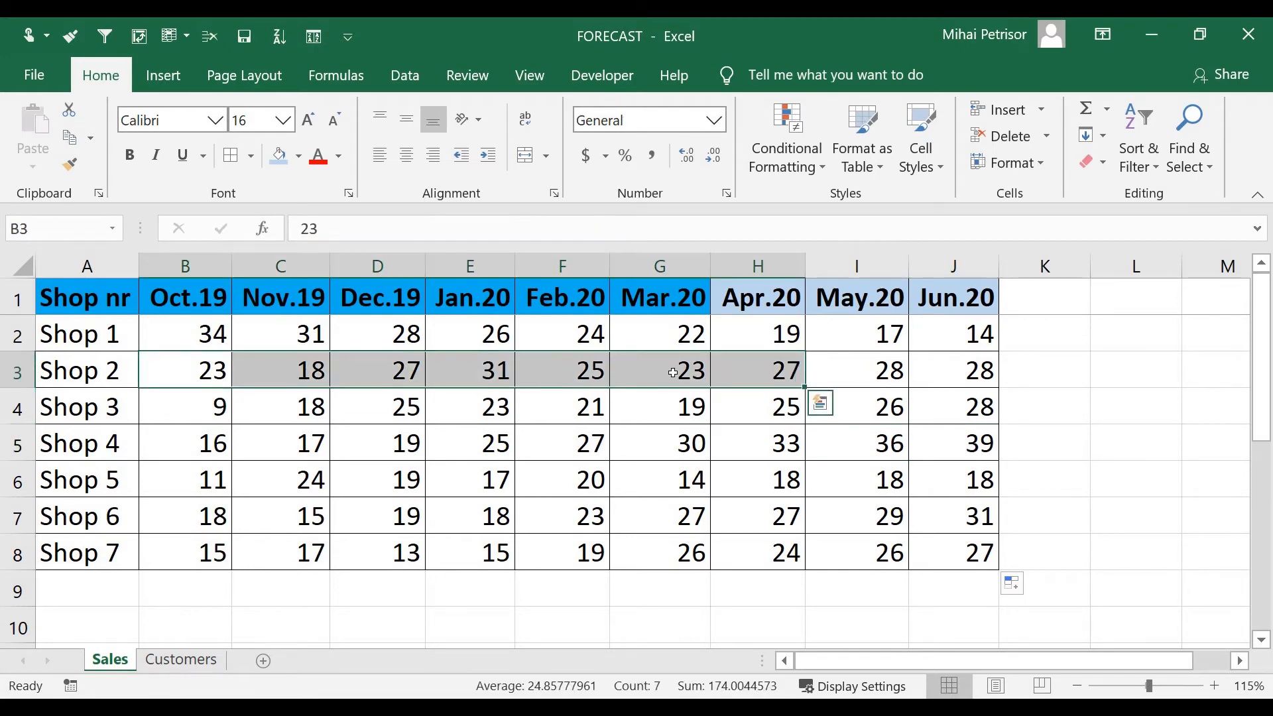
click(660, 370)
click(354, 370)
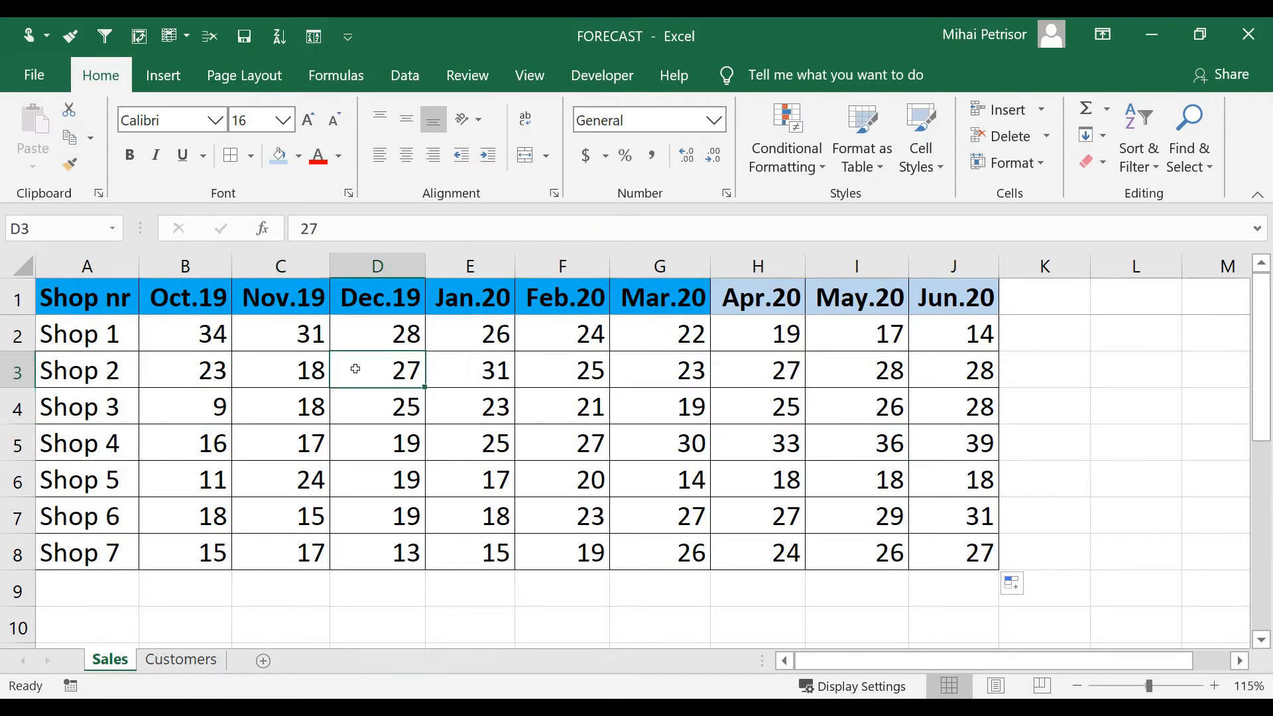
click(761, 375)
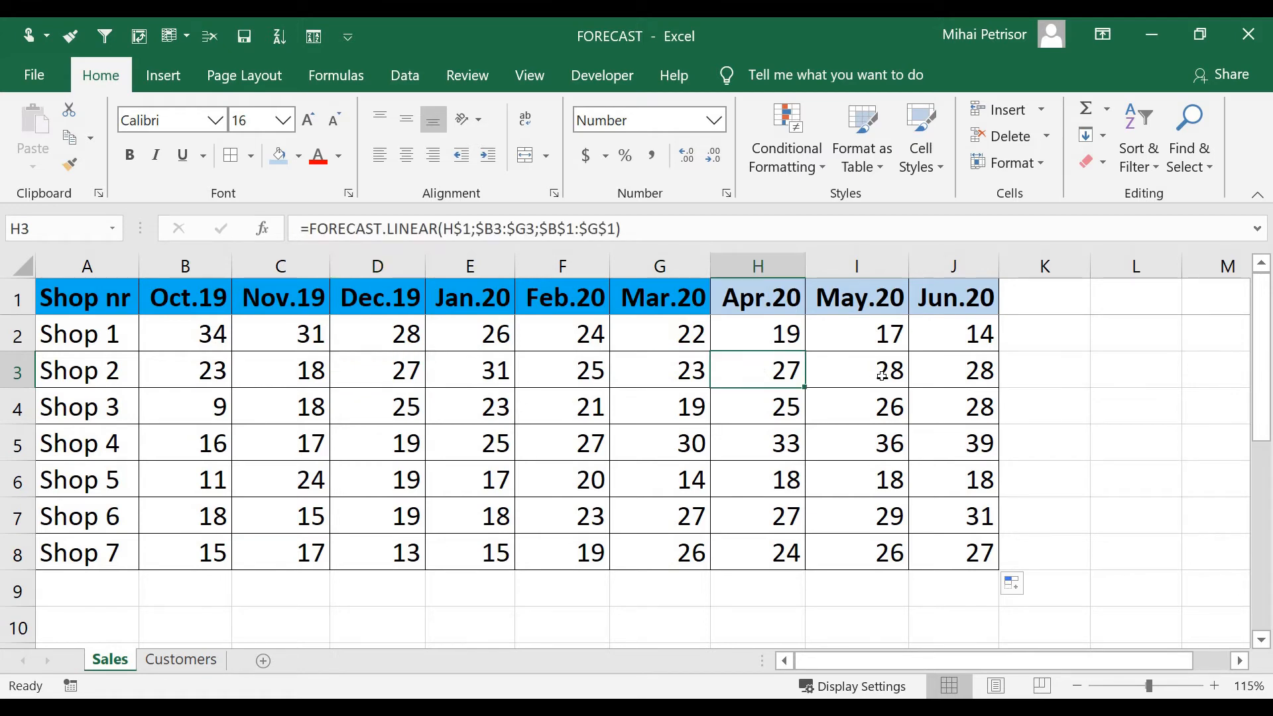
click(862, 371)
click(938, 369)
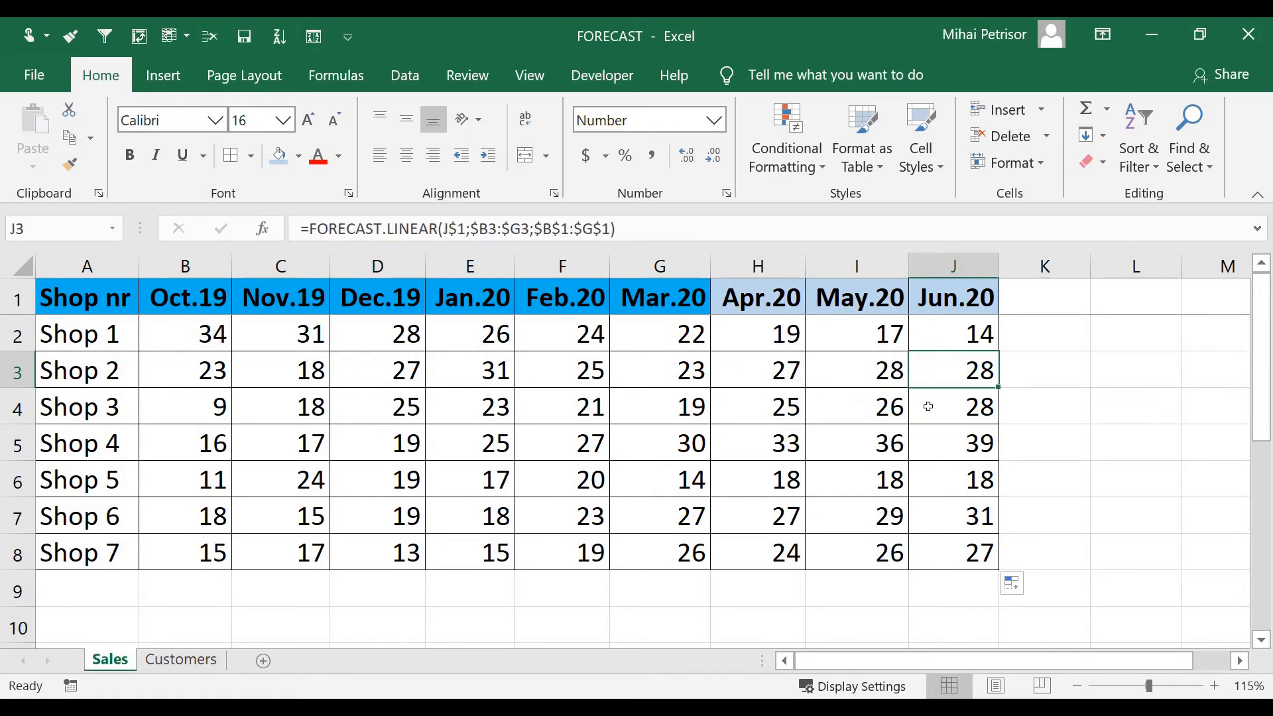
Check the Jun.20 forecast for Shop 3 and Shop 5's forecasts, inspecting the cell references of the formula in H6
click(929, 406)
click(919, 472)
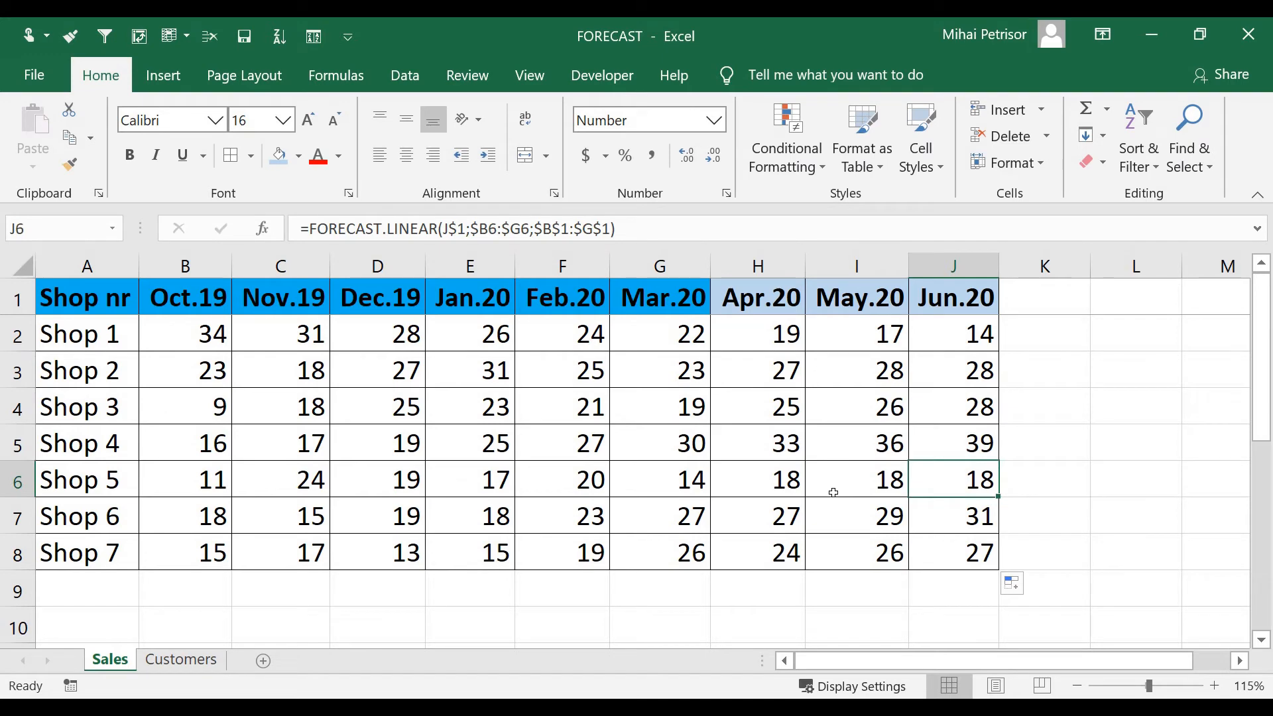
click(775, 476)
double_click(776, 476)
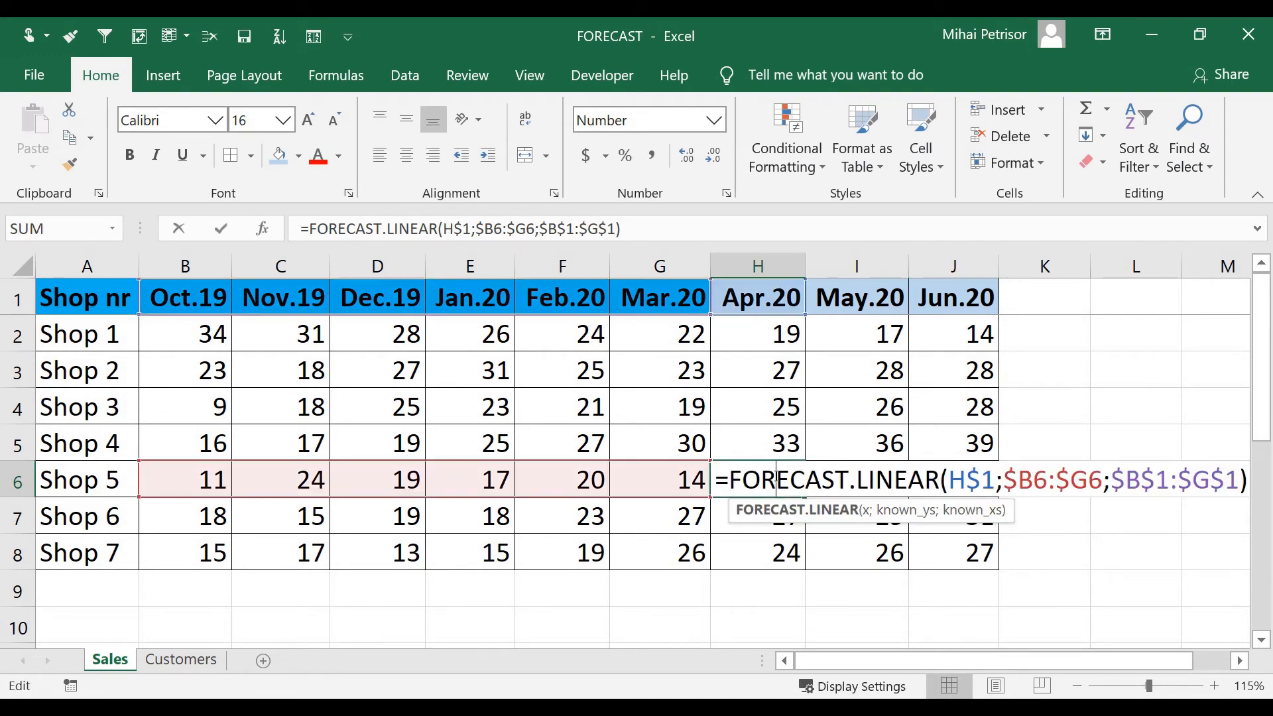
key(Escape)
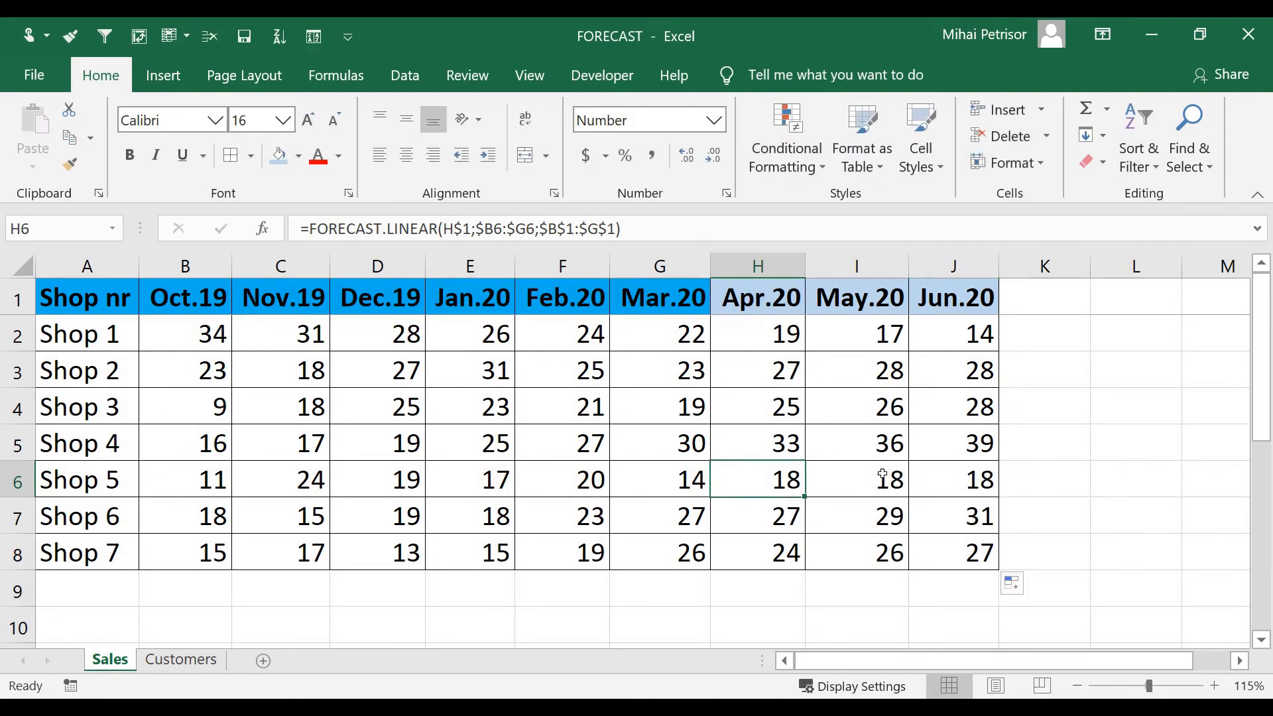
click(852, 492)
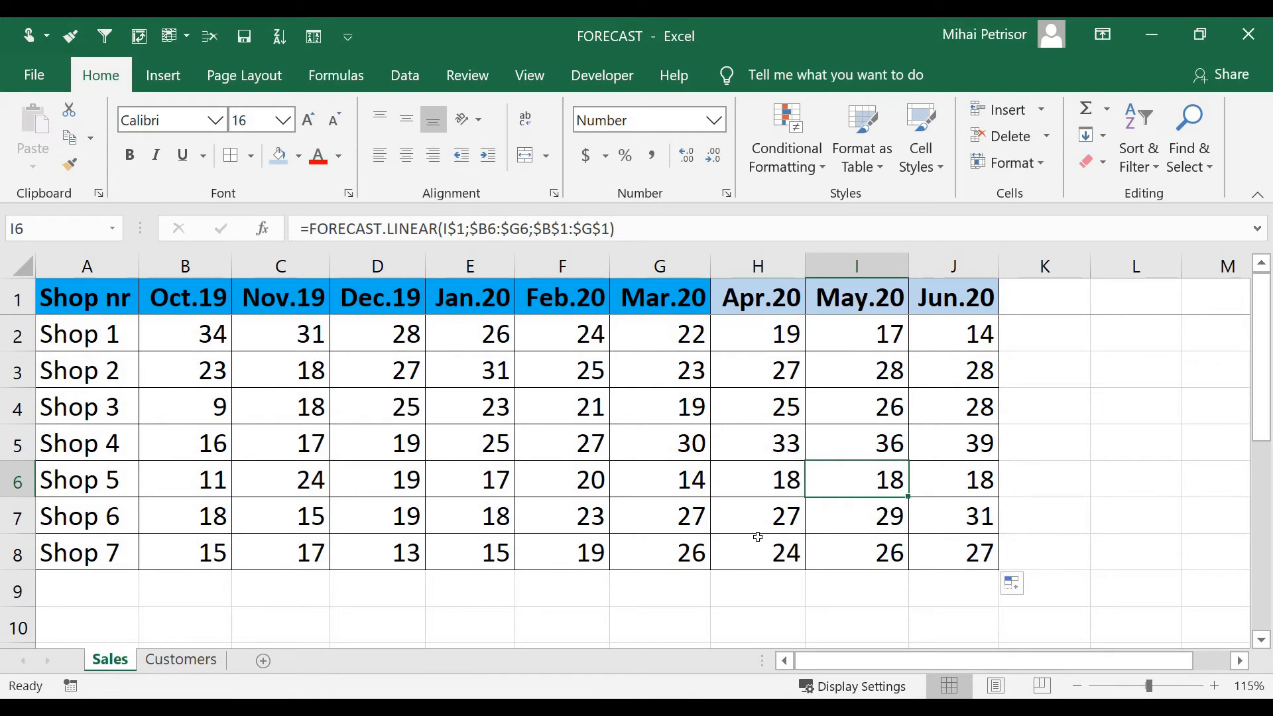
Inspect the x, known_ys and known_xs arguments of Shop 3's Apr.20 forecast formula in H4, leaving it unedited
double_click(775, 413)
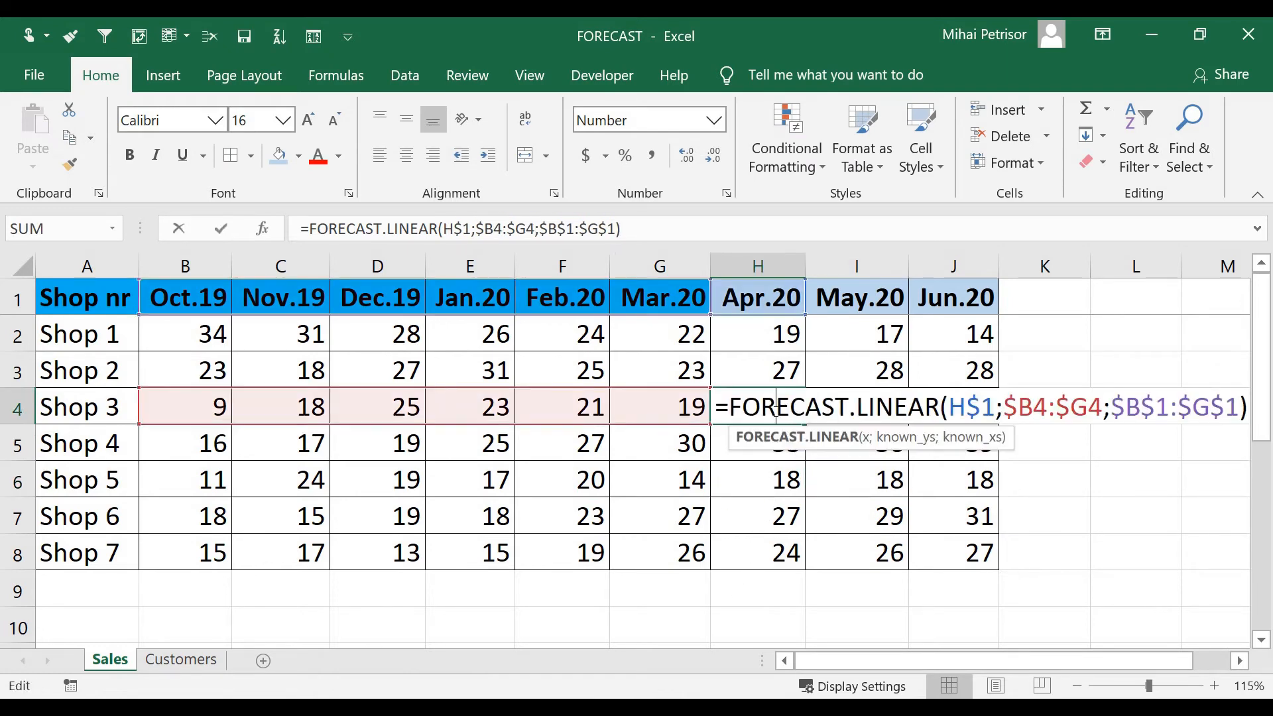
click(995, 405)
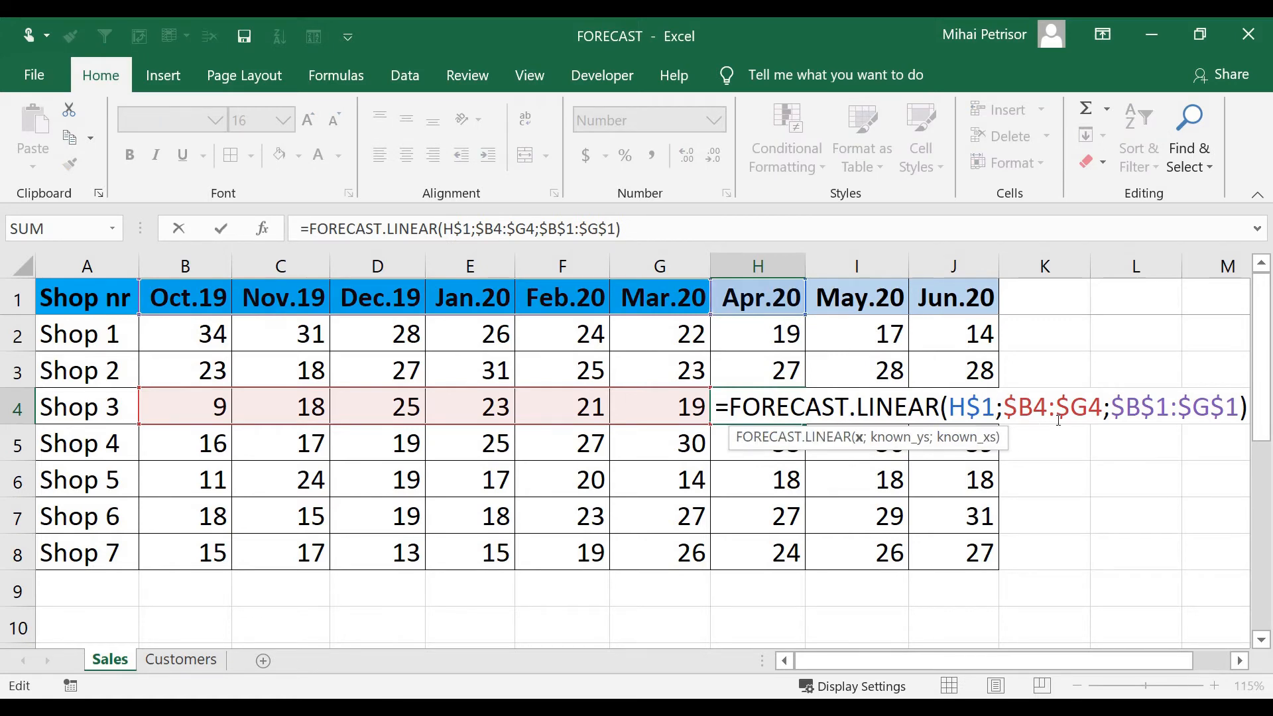
click(1092, 405)
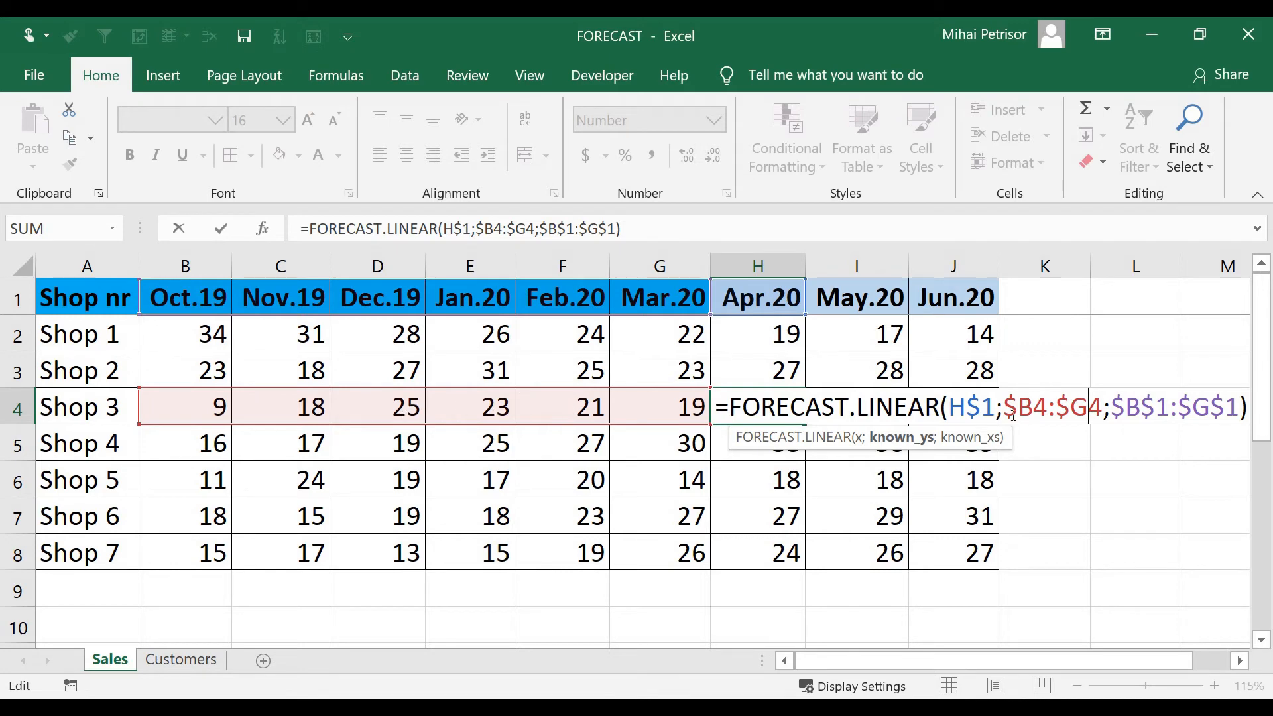
click(1138, 411)
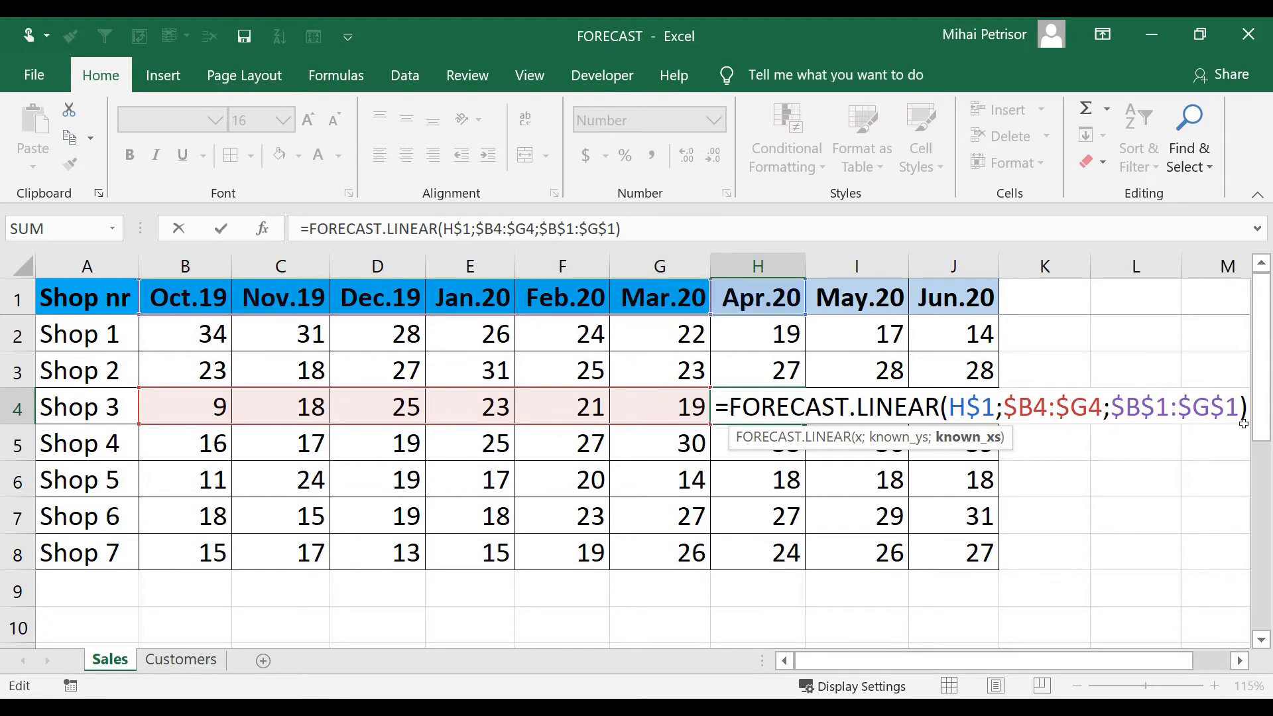
key(ctrl+Return)
Inspect Shop 5's Jun.20 forecast formula in J6 and review the whole forecast range H2:J8
click(971, 477)
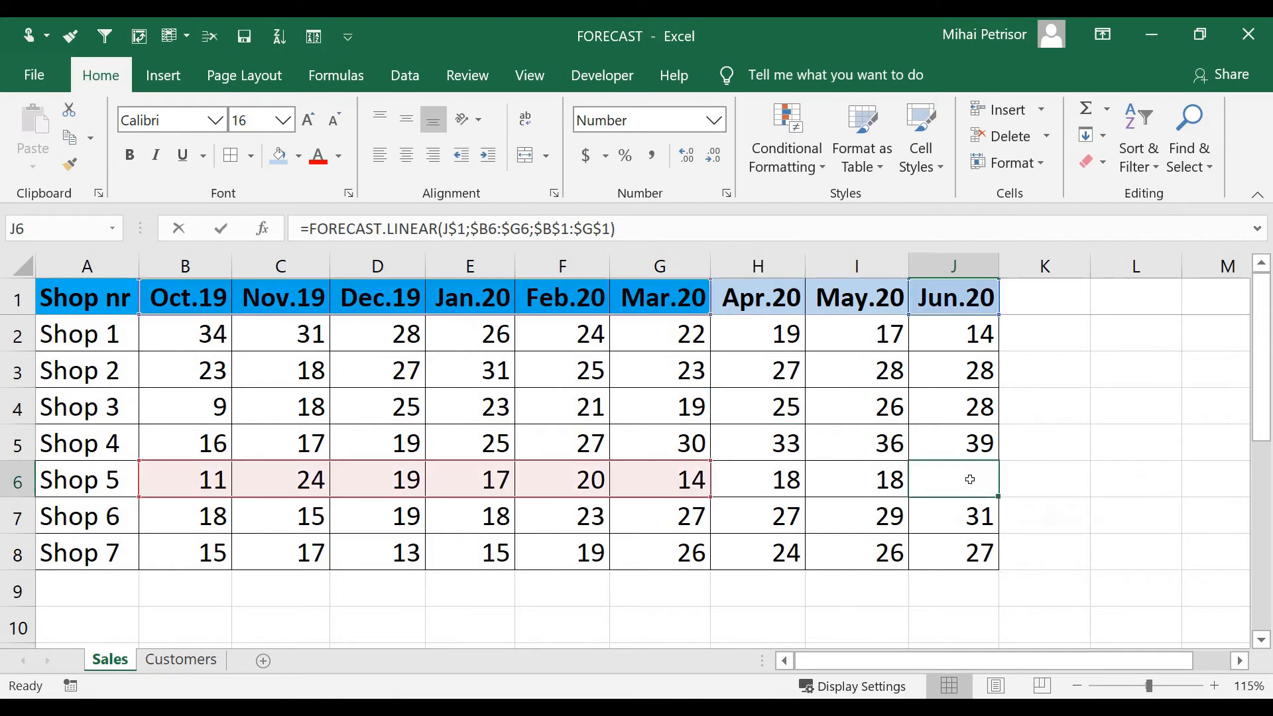
double_click(970, 479)
key(Escape)
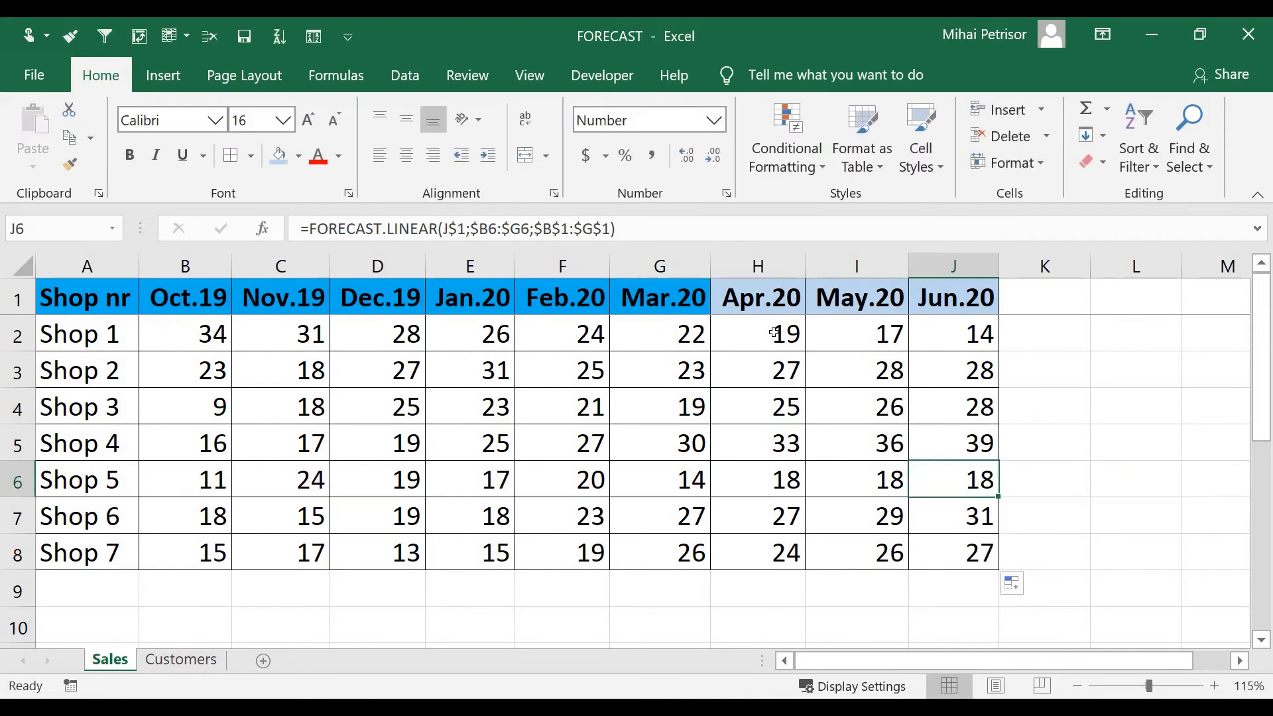
drag(784, 333, 975, 550)
click(775, 334)
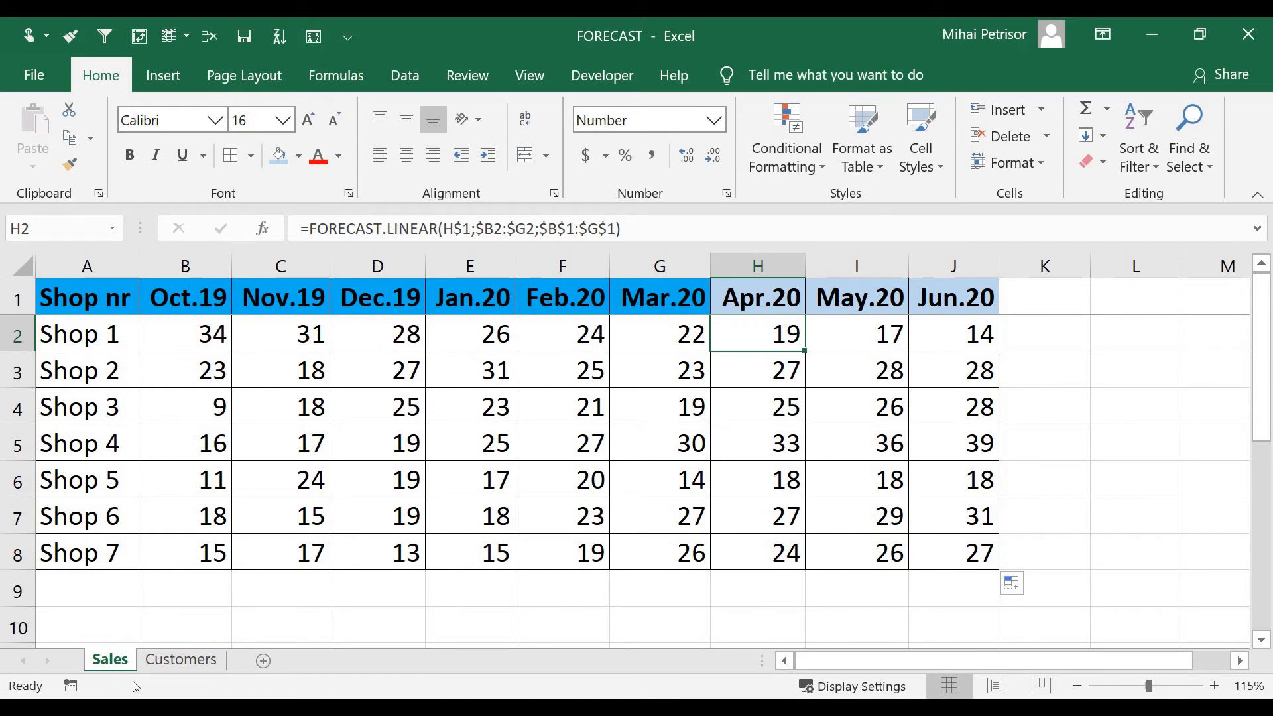
Open the Customers sheet and select B7, the empty customer-number cell for 2020
click(179, 660)
click(263, 388)
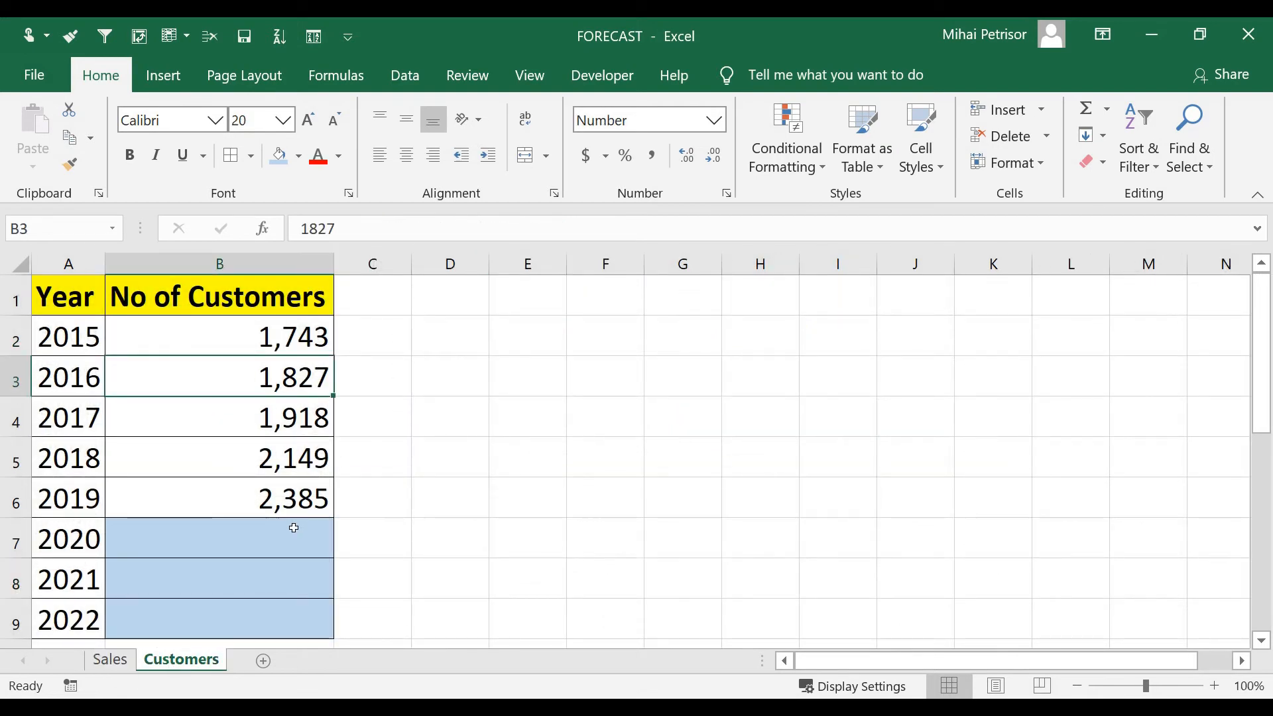
click(295, 526)
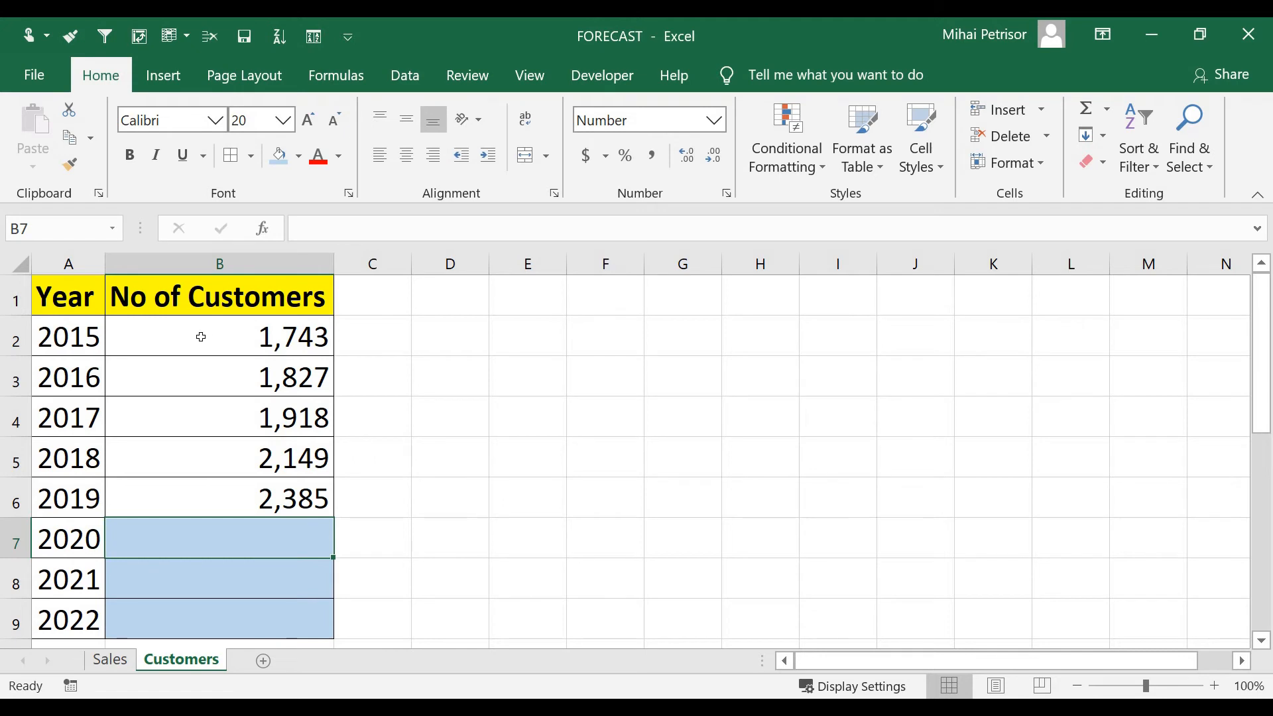
Review the 2015 to 2019 customer numbers in B2:B6 and the forecast years 2020 to 2022, ending on the 2020 cell B7
drag(201, 336, 199, 498)
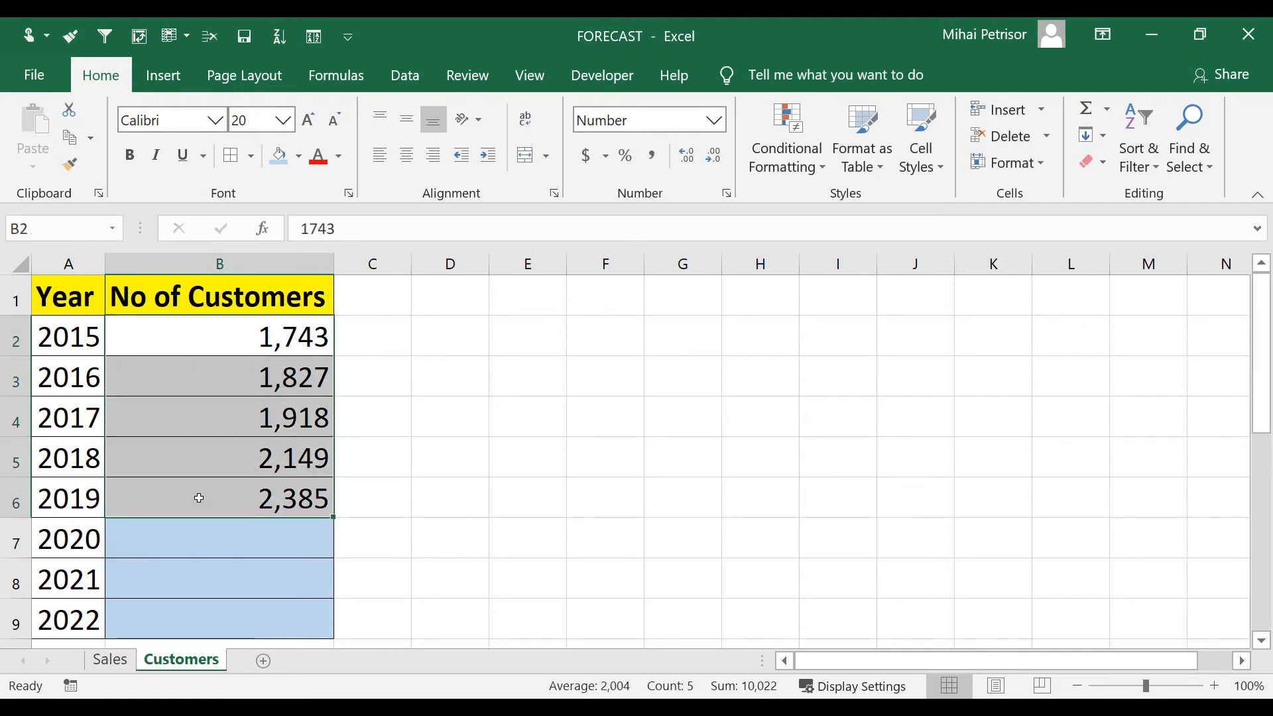
click(228, 335)
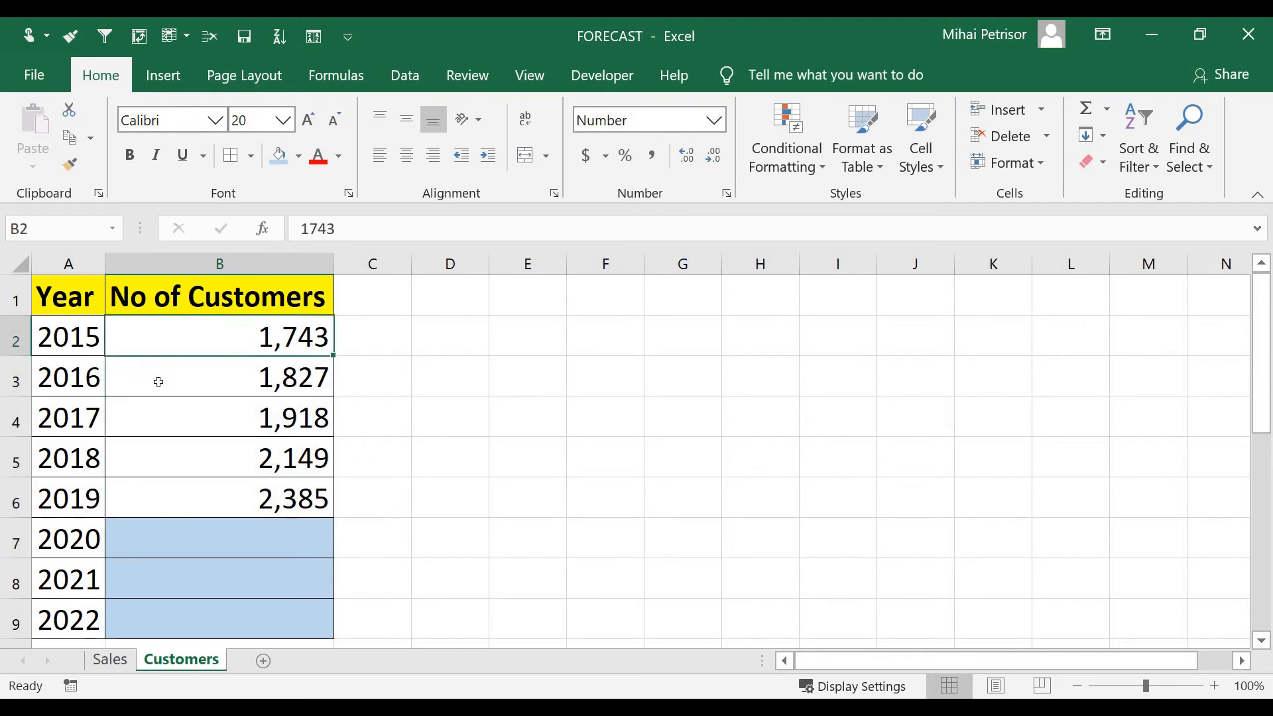
drag(84, 539, 84, 601)
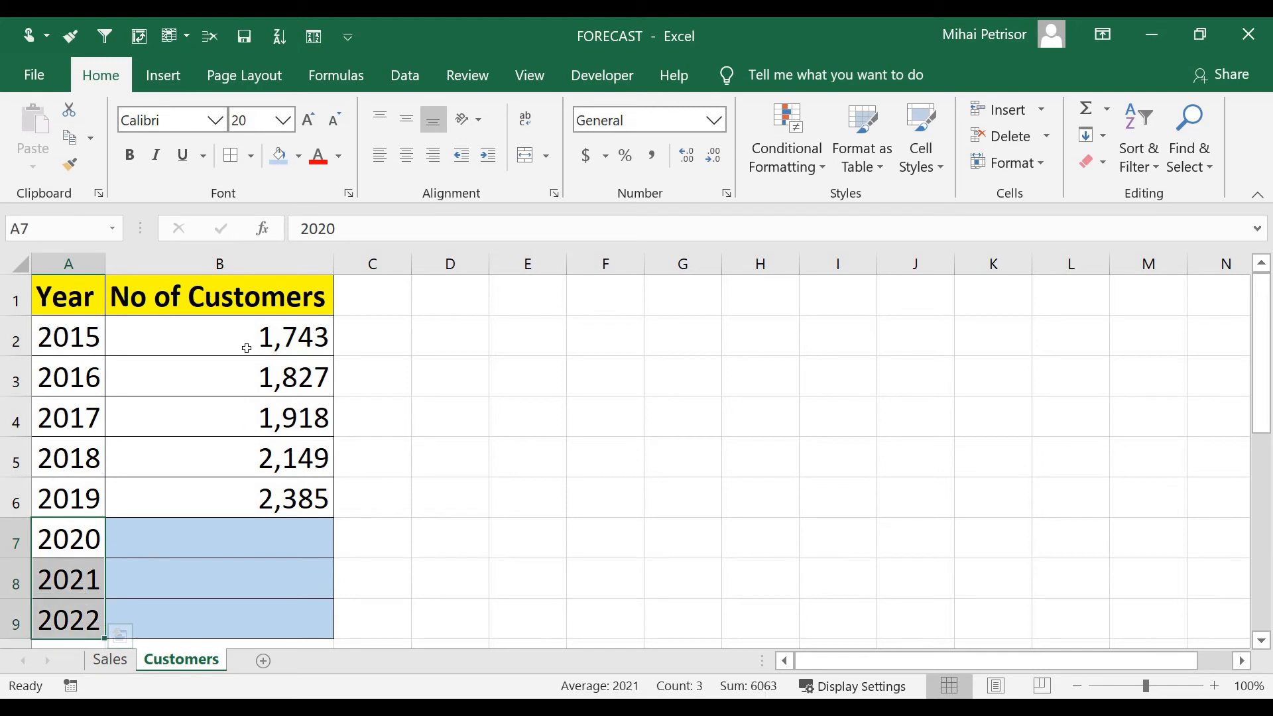
drag(250, 328, 243, 486)
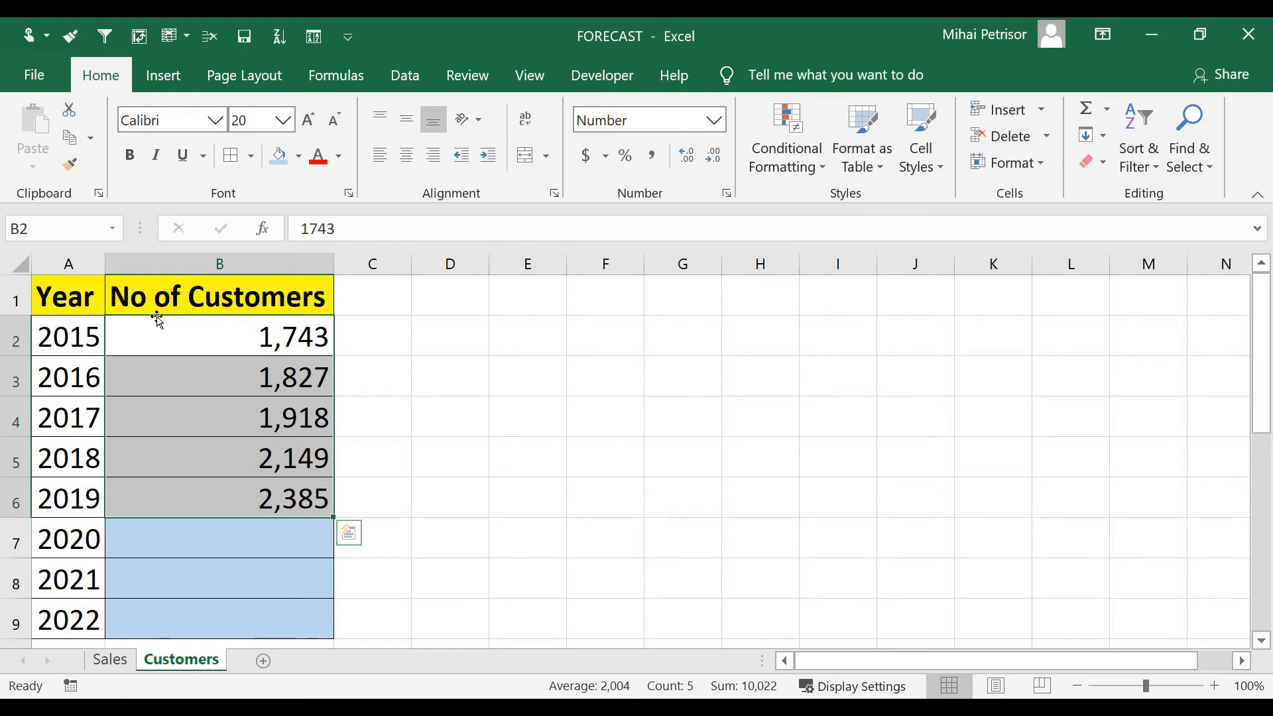
click(316, 532)
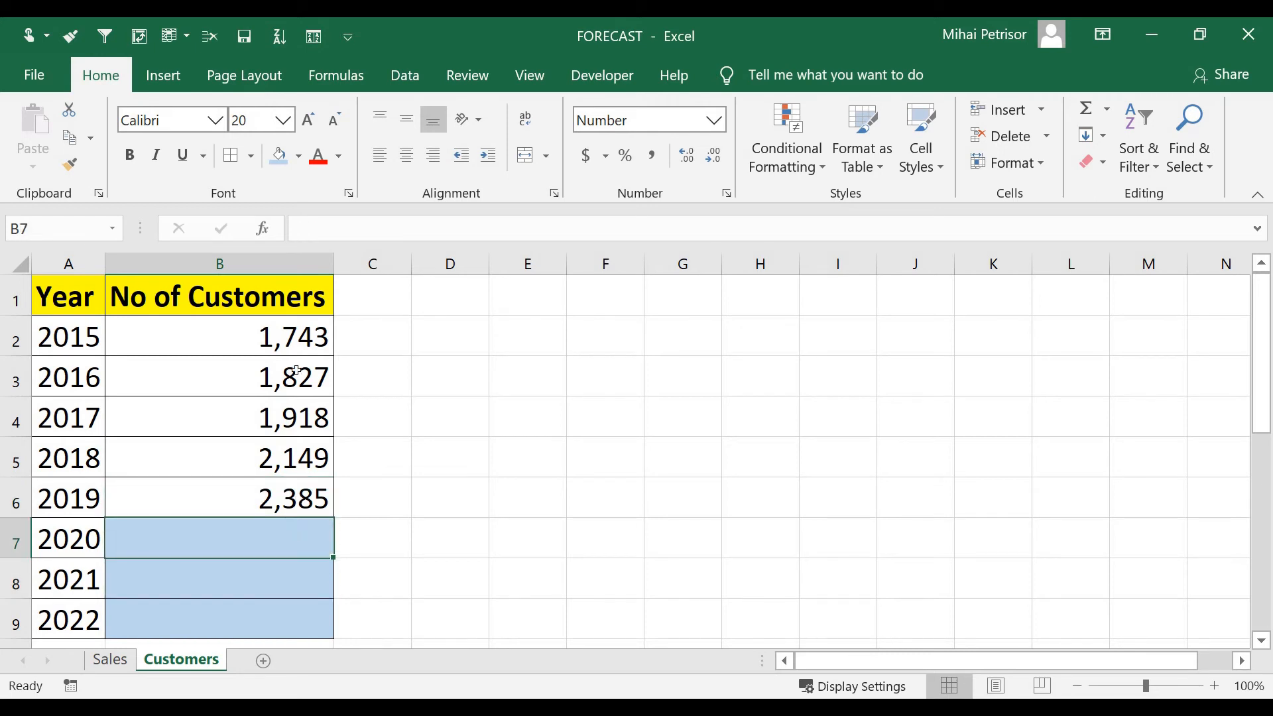
drag(219, 338, 219, 488)
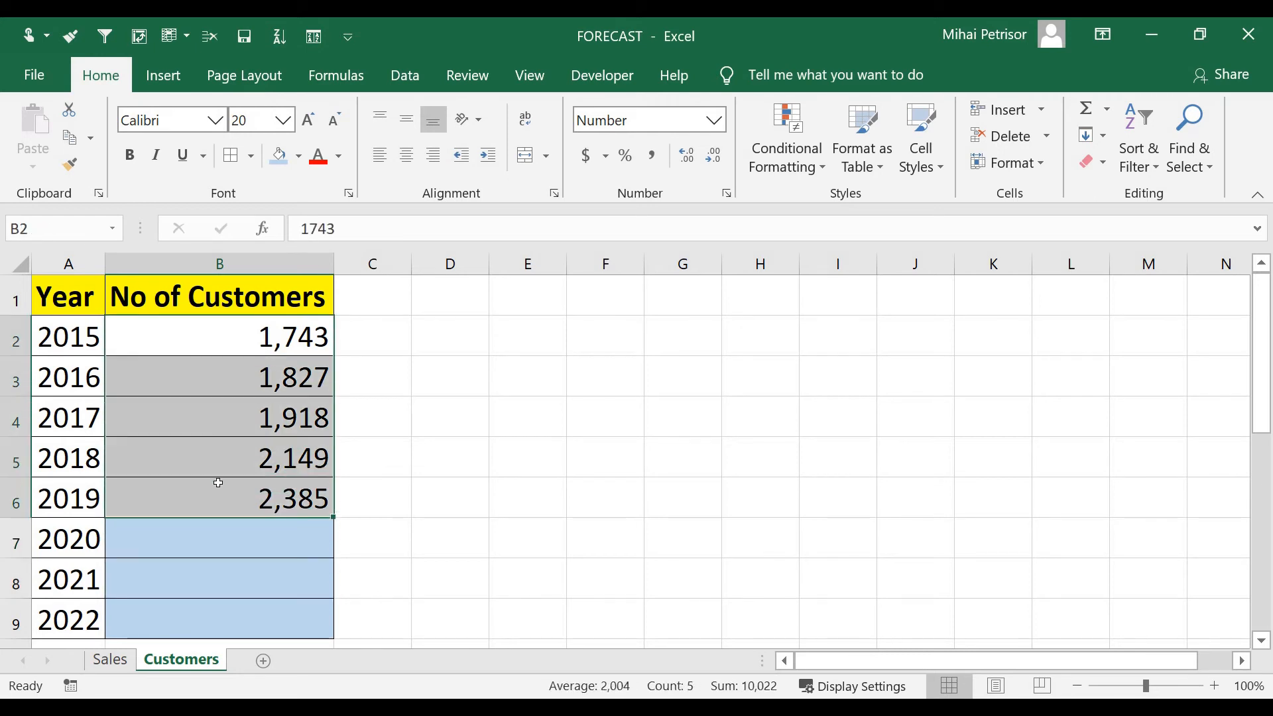
click(195, 336)
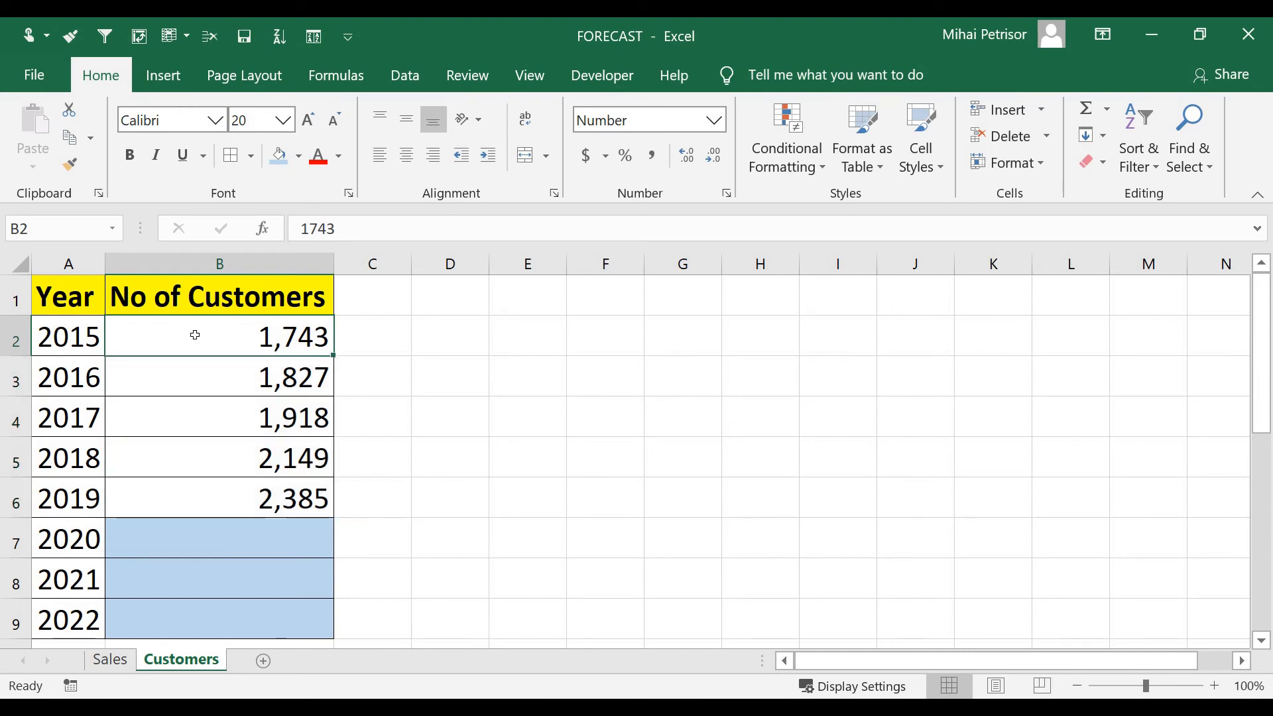
click(204, 382)
click(208, 431)
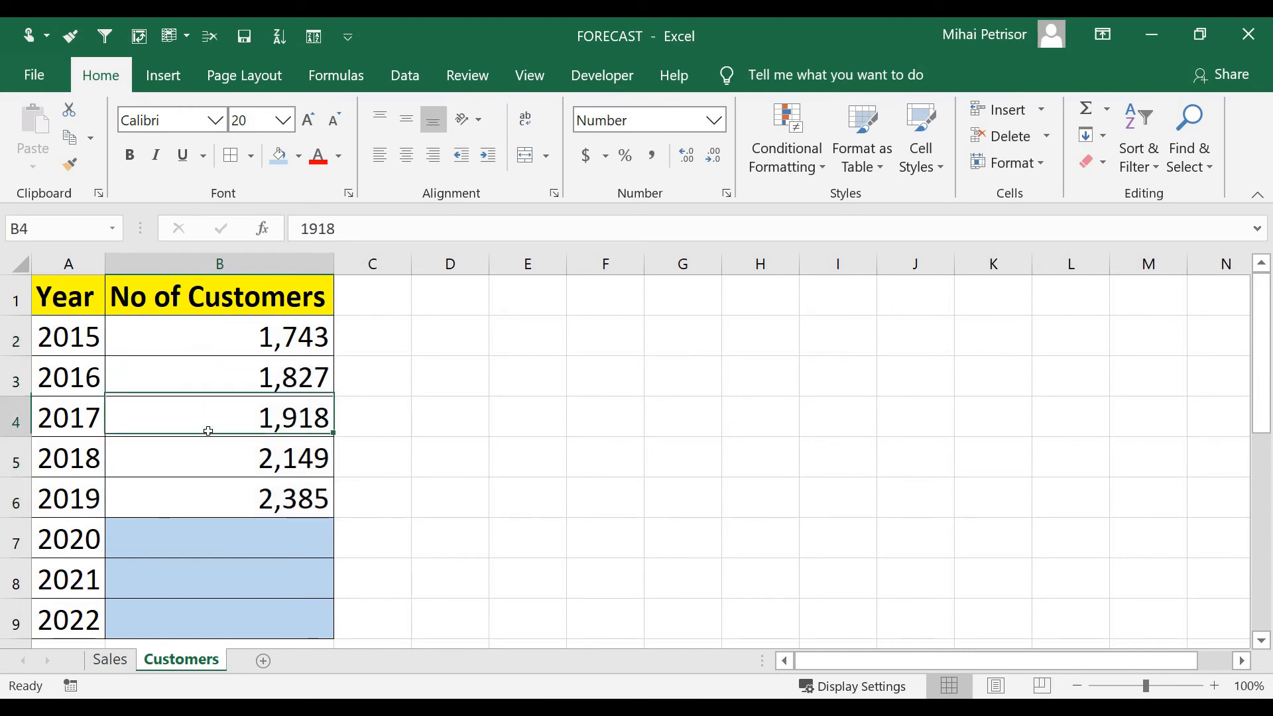
click(211, 526)
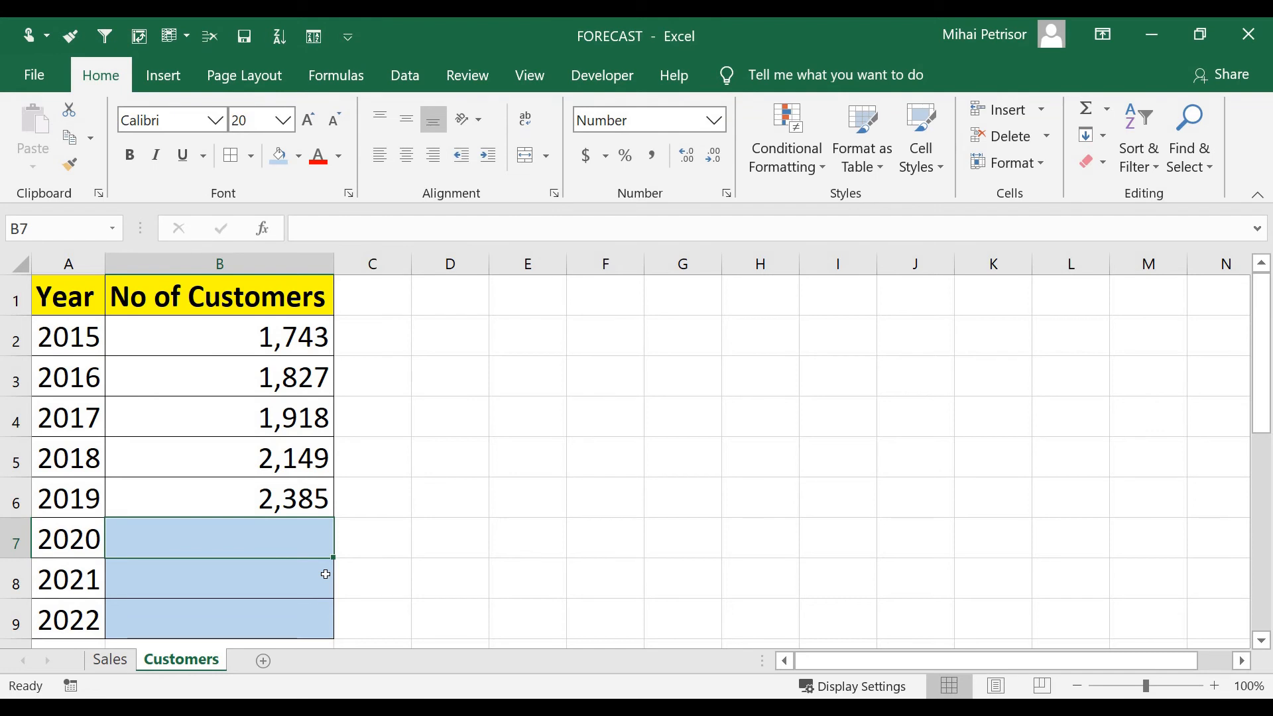
Begin a FORECAST.LINEAR formula in B7 with the year 2020 in A7 as its x argument
text(=forecast)
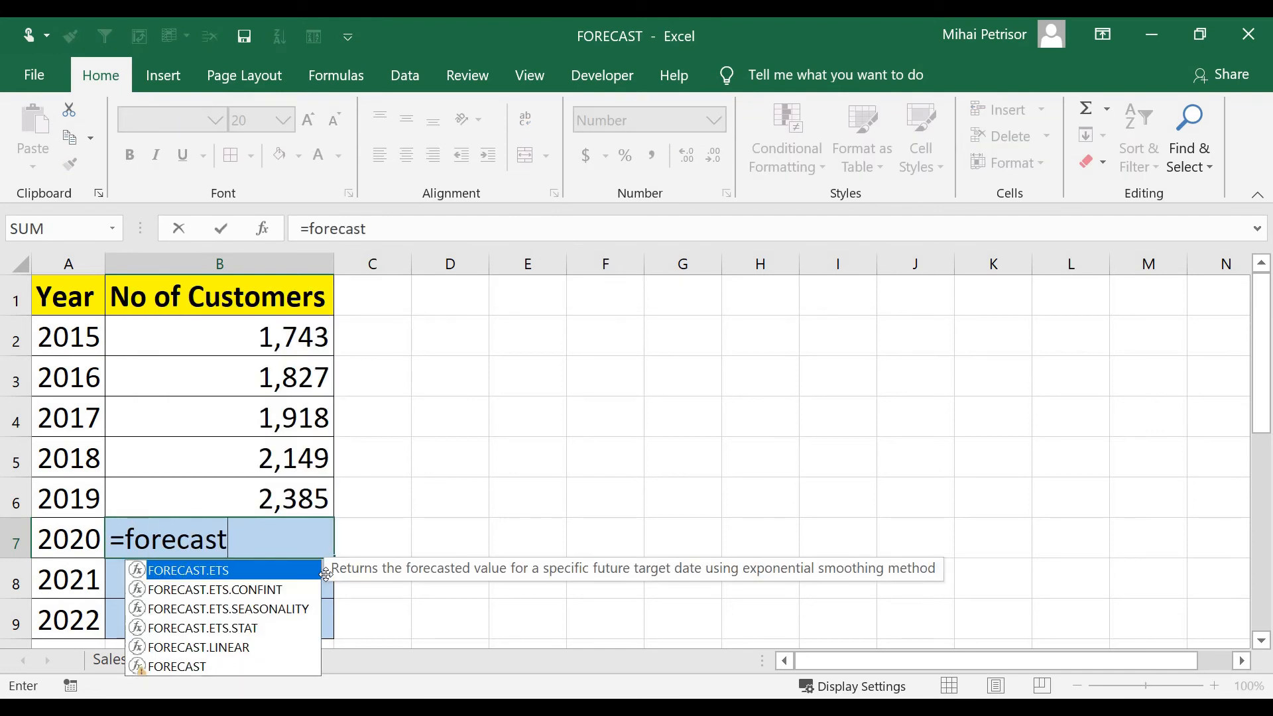
text(.lini)
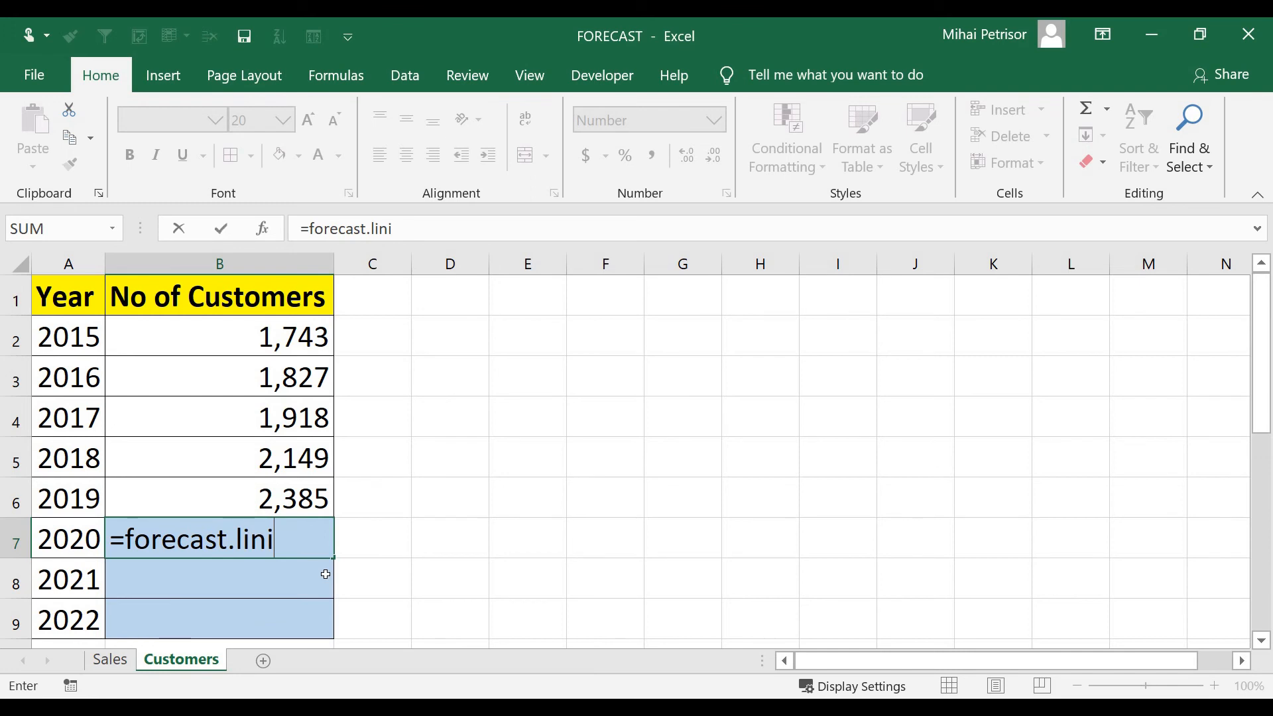
key(BackSpace)
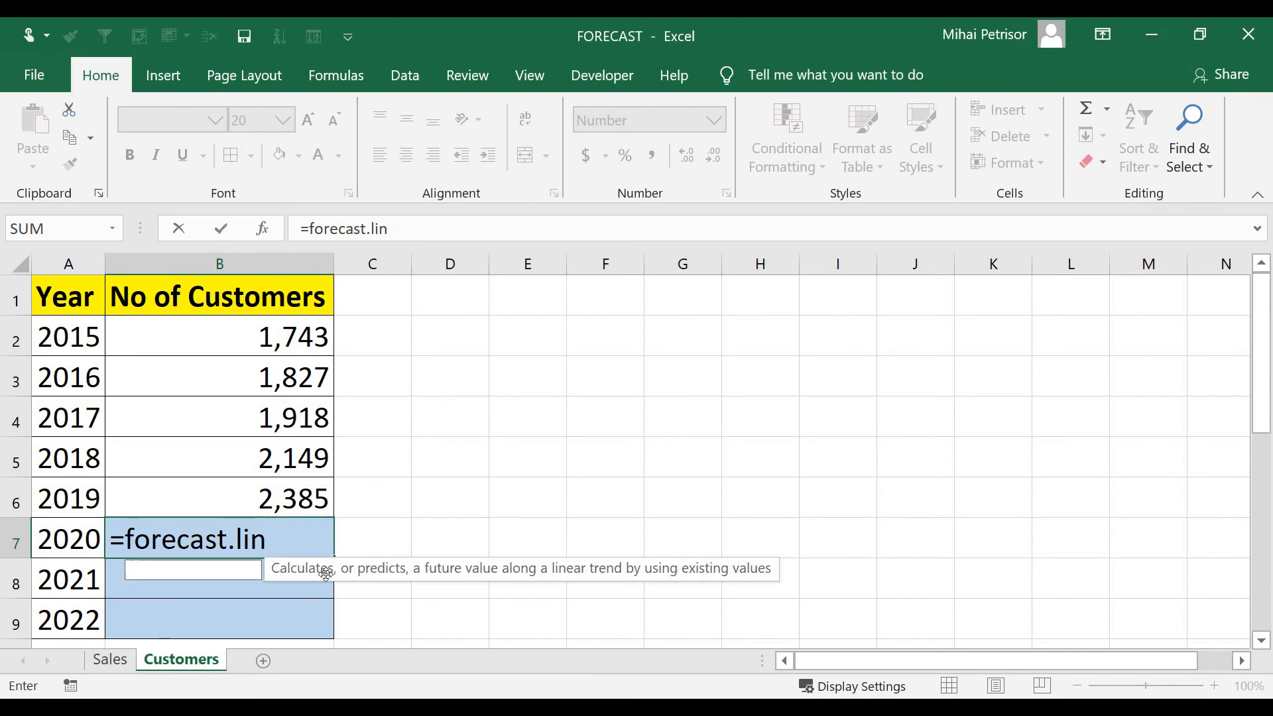
text(ea)
key(Tab)
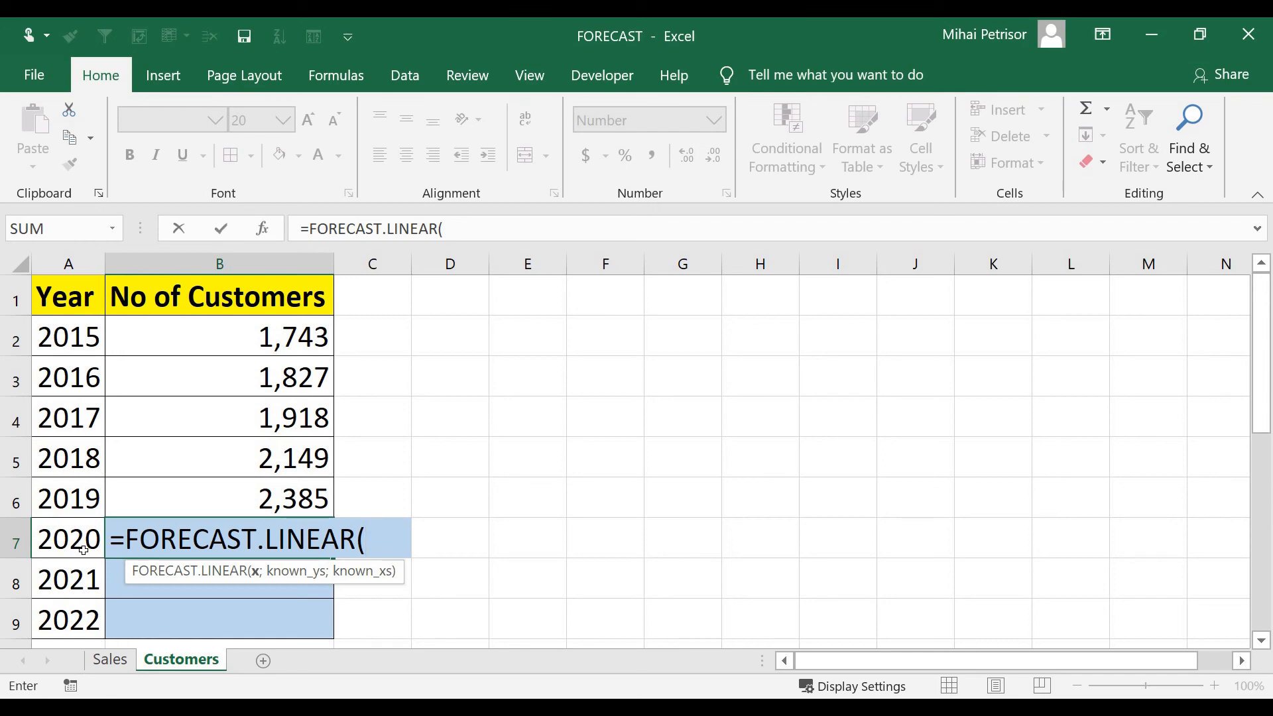
click(84, 550)
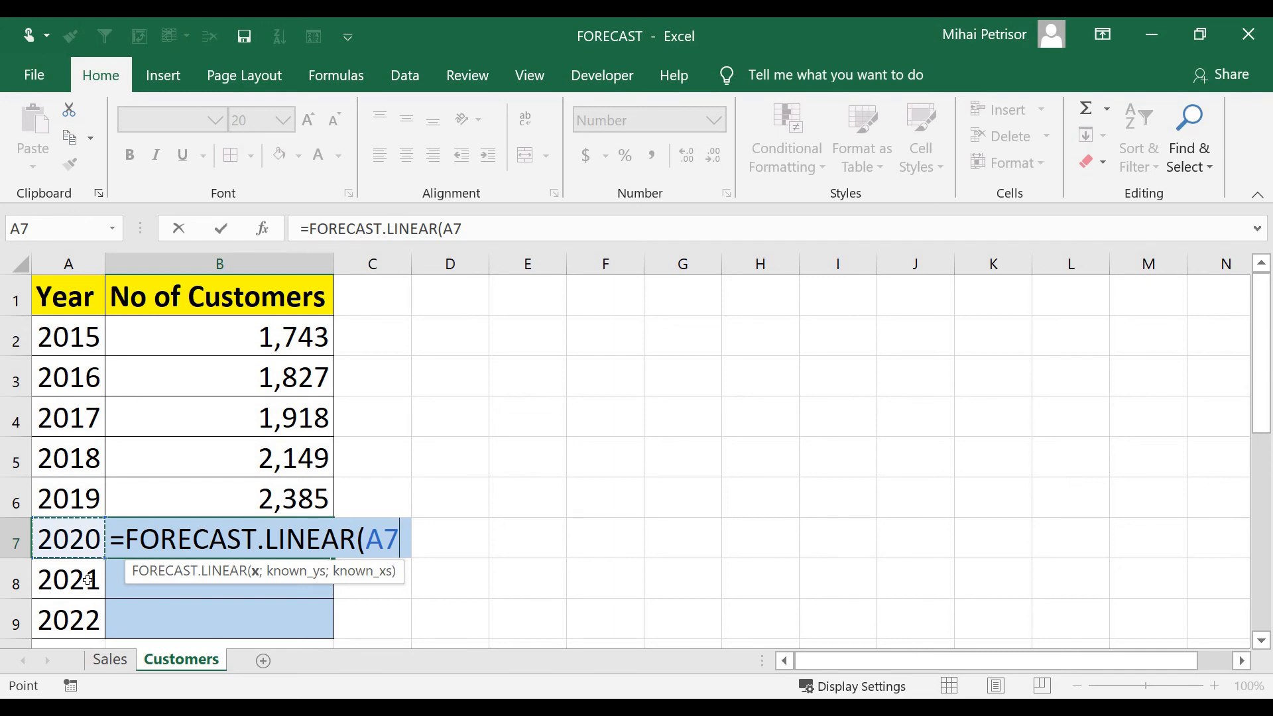
text(;)
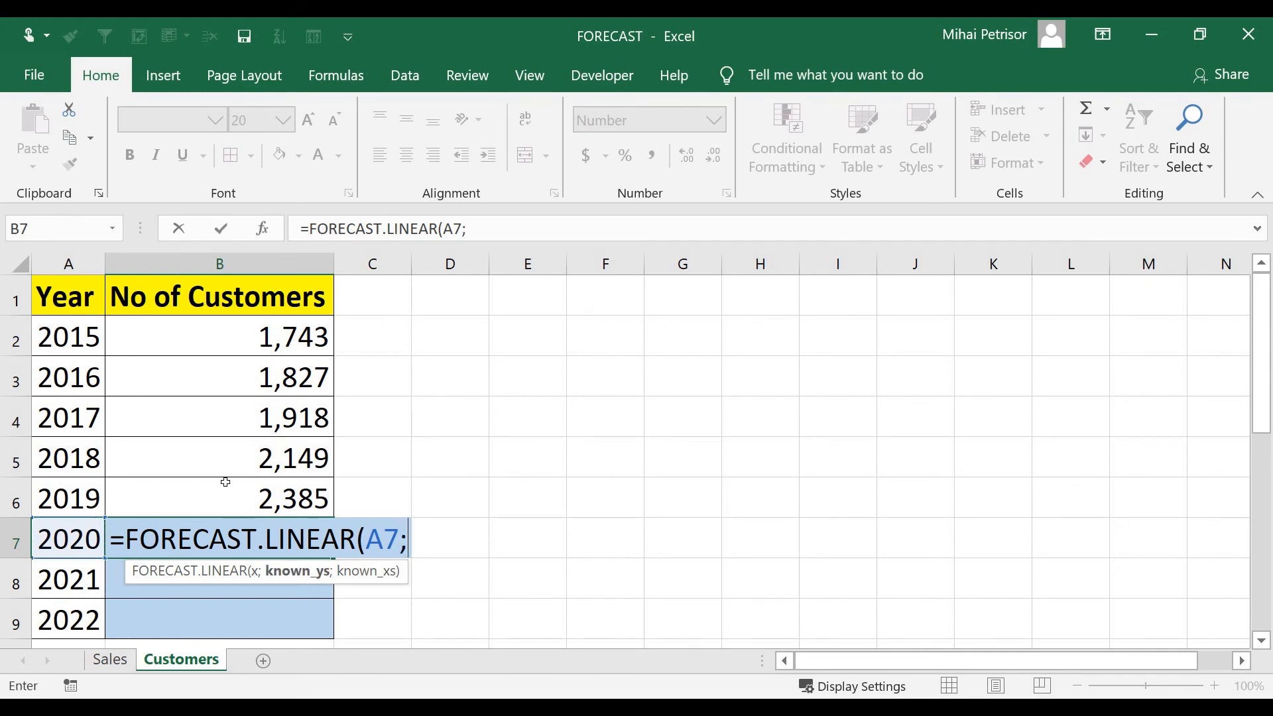
Complete the B7 formula with absolute ranges $B$2:$B$6 as known_ys and $A$2:$A$6 as known_xs, and enter it
drag(273, 341, 270, 496)
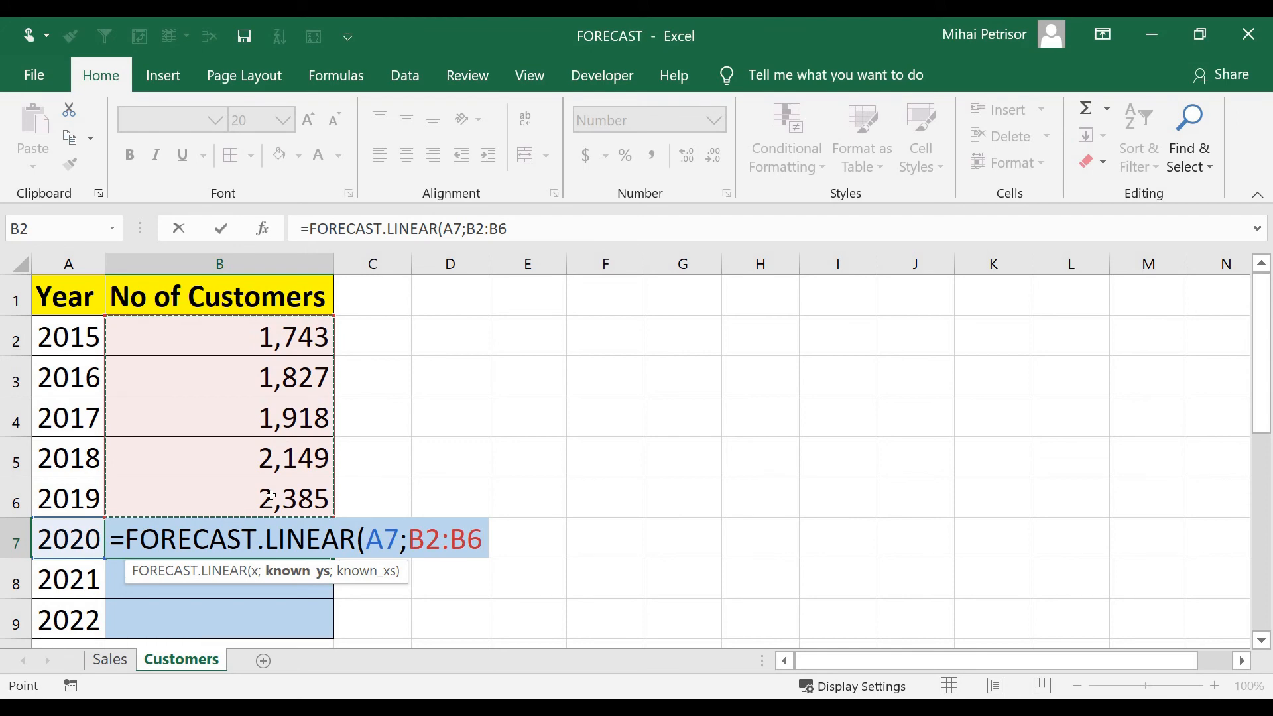
key(F4)
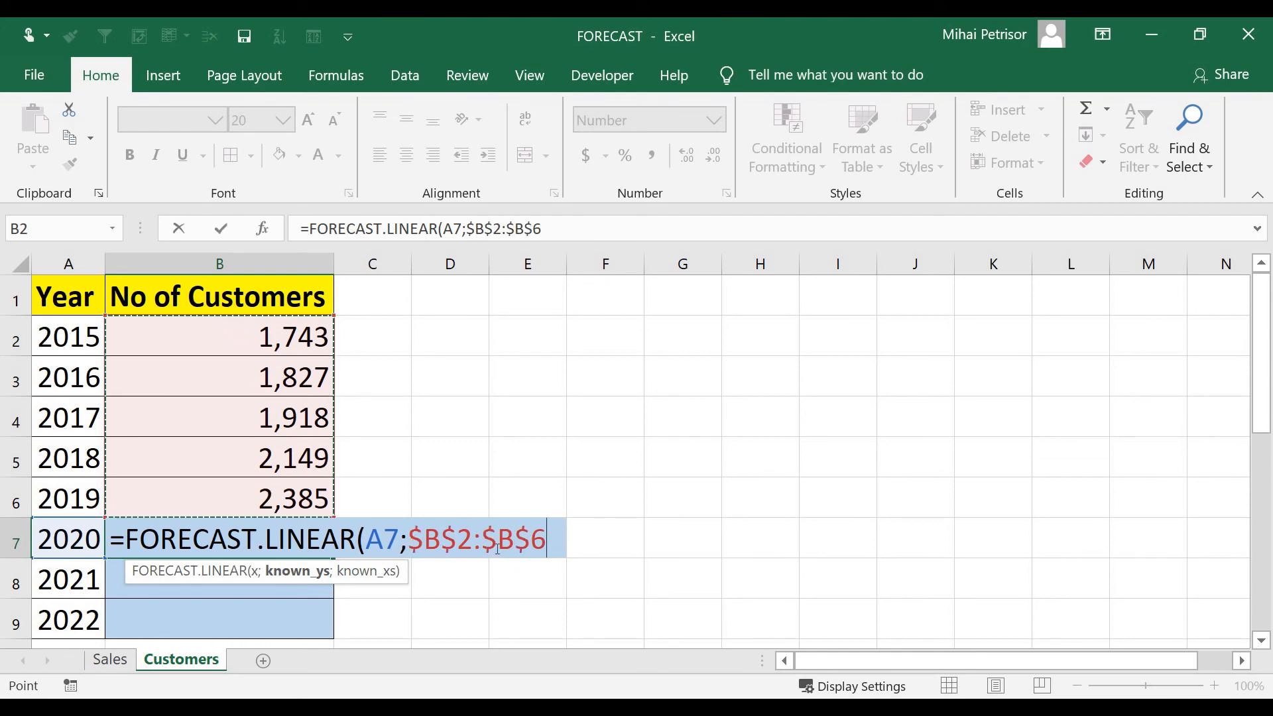
text(;)
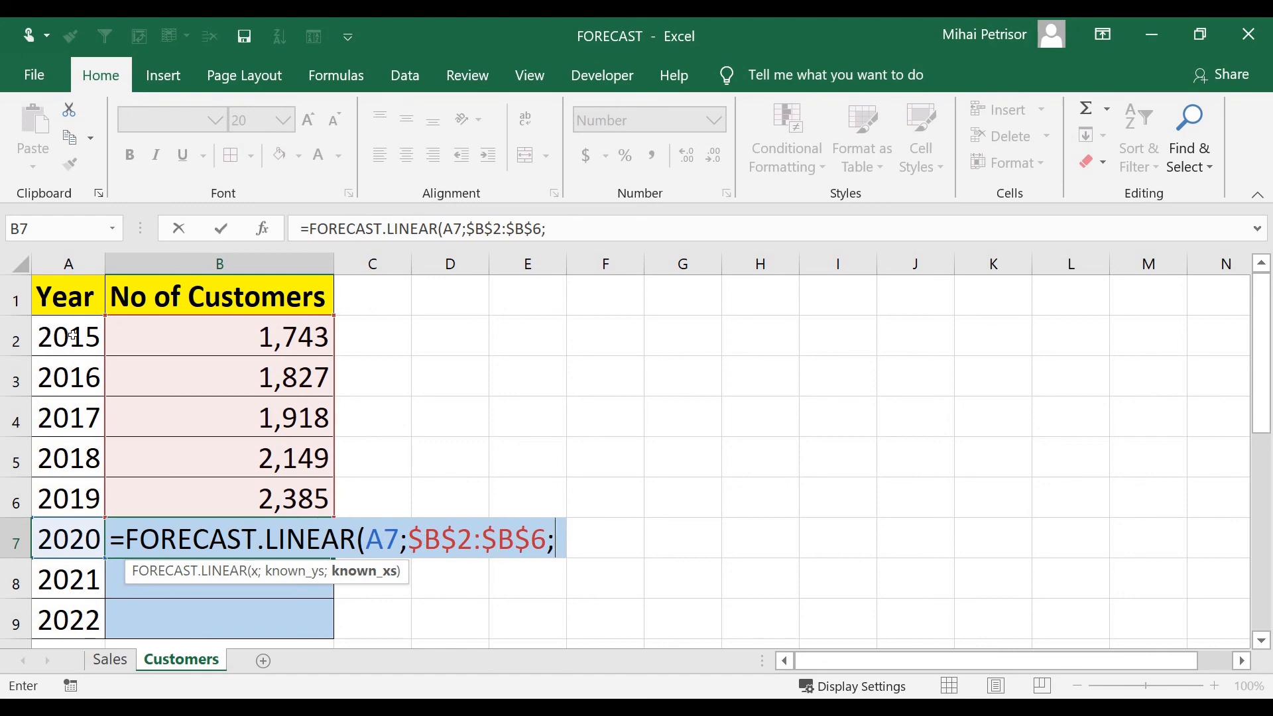
drag(73, 335, 68, 489)
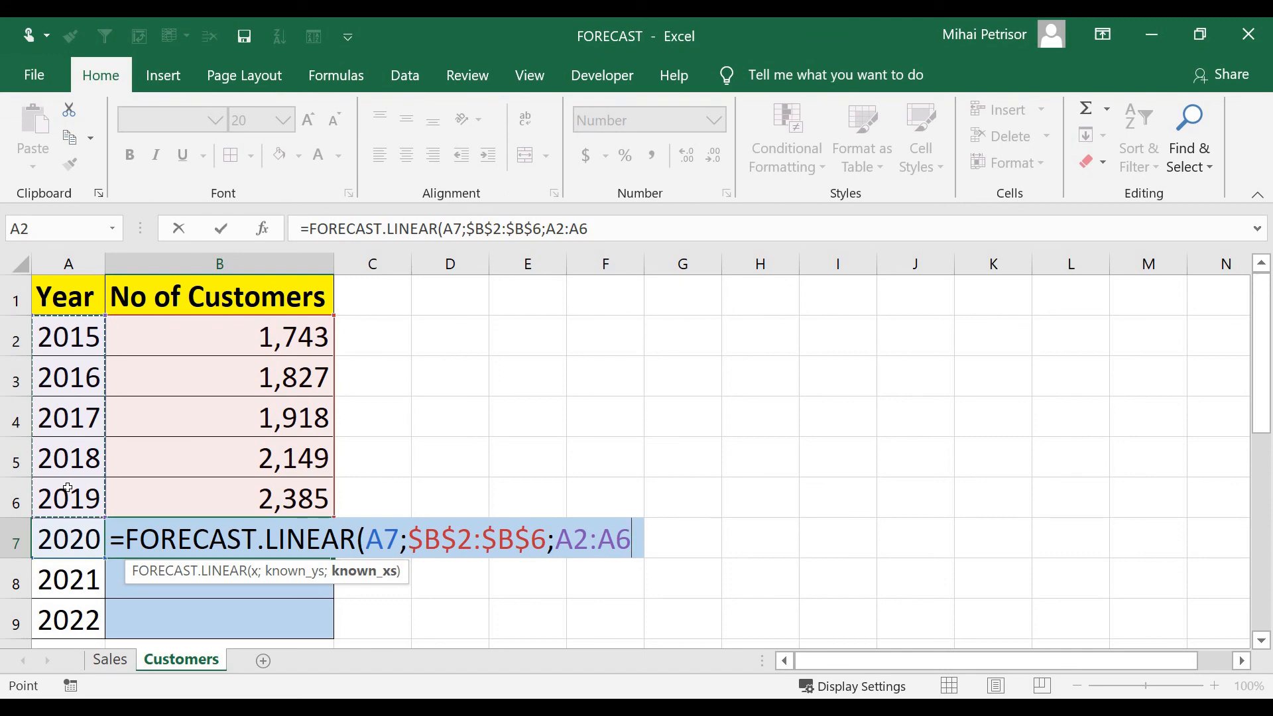
key(F4)
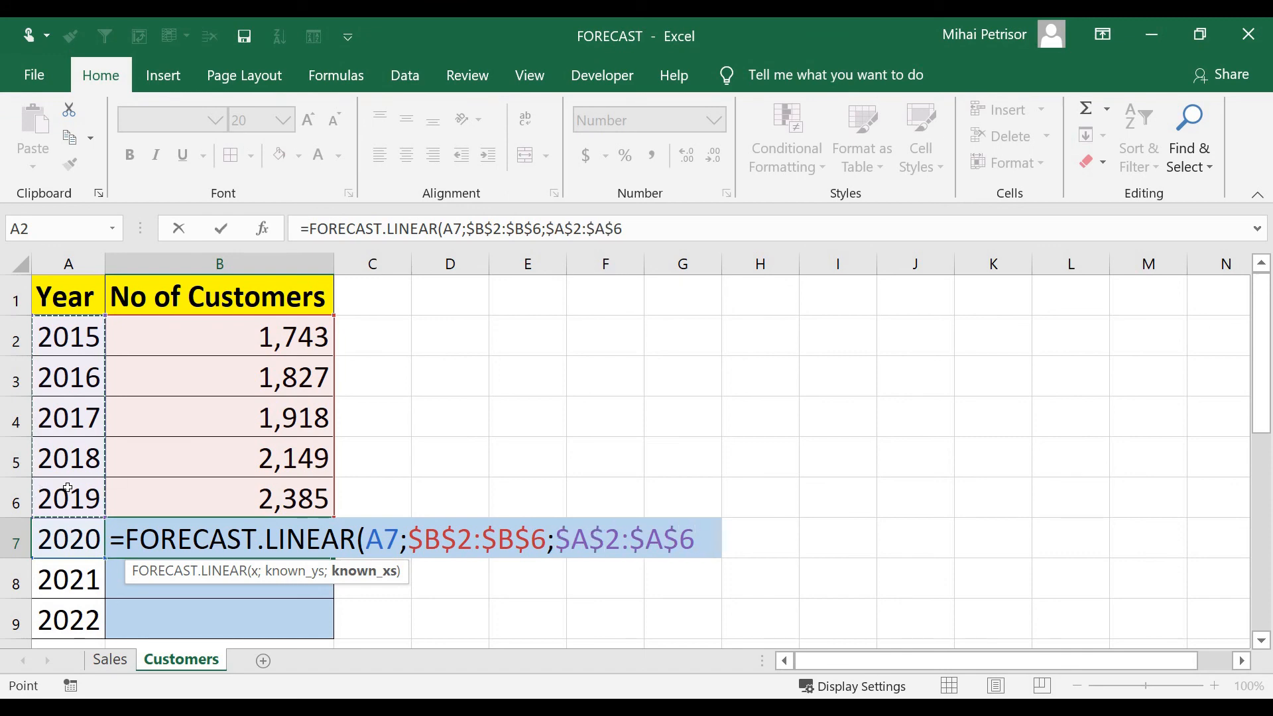
click(473, 538)
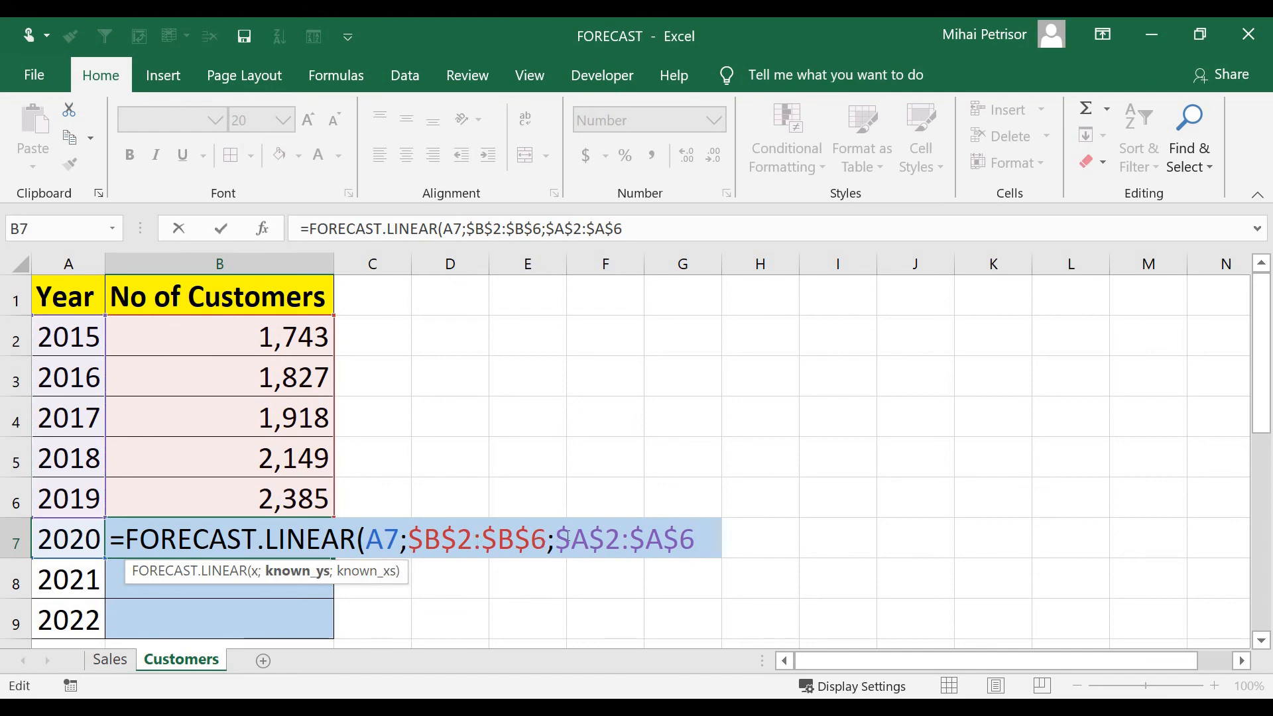
click(691, 539)
text())
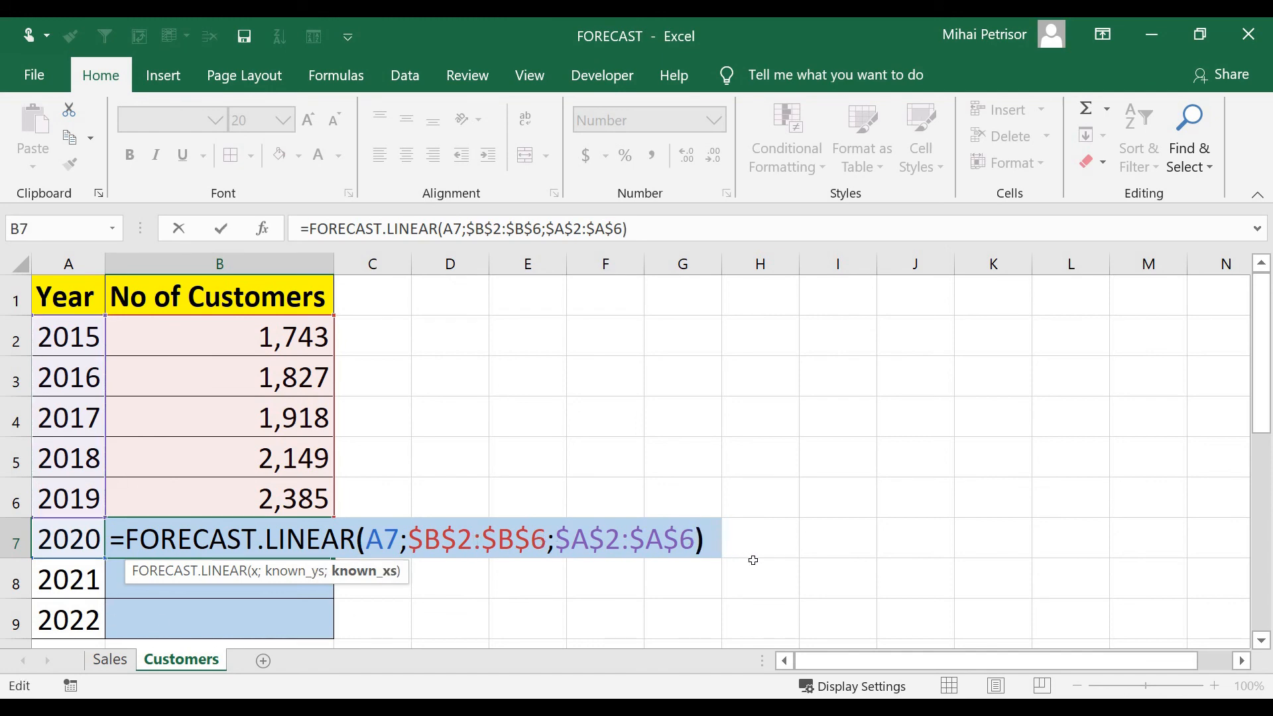
key(Return)
Fill the 2020 forecast formula from B7 down to B9 for the years 2021 and 2022
click(323, 526)
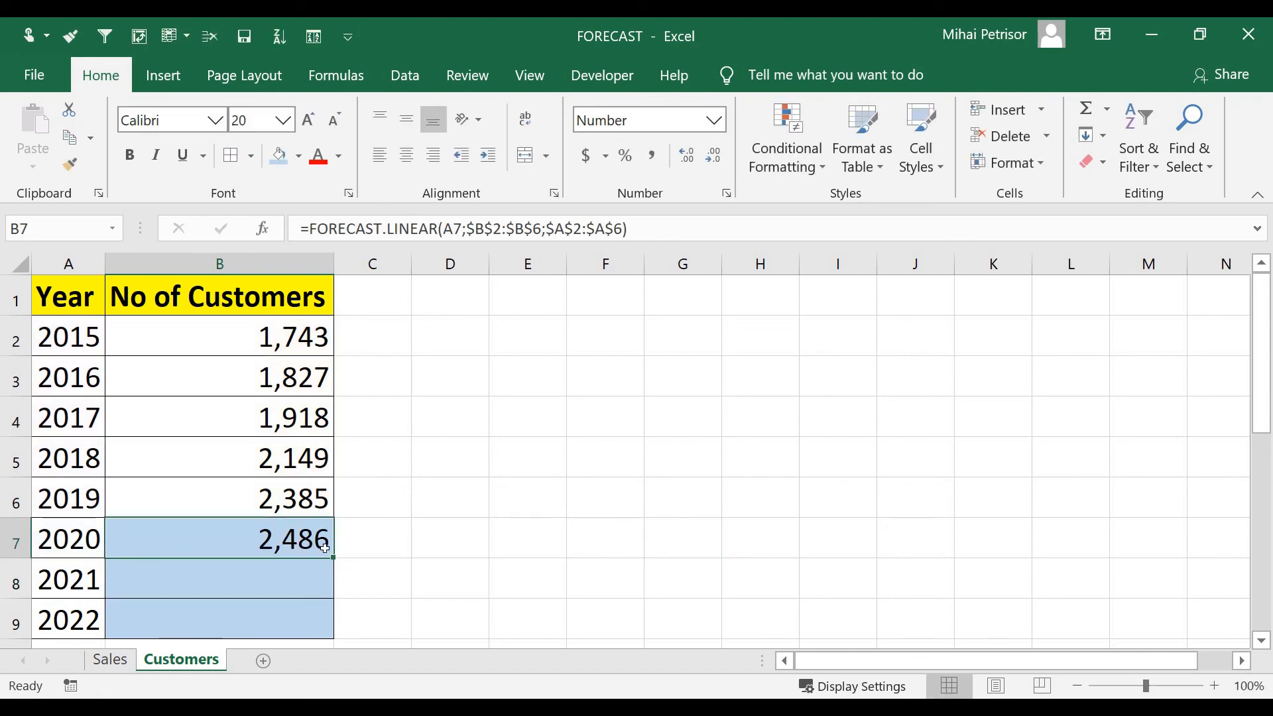
drag(333, 557, 328, 627)
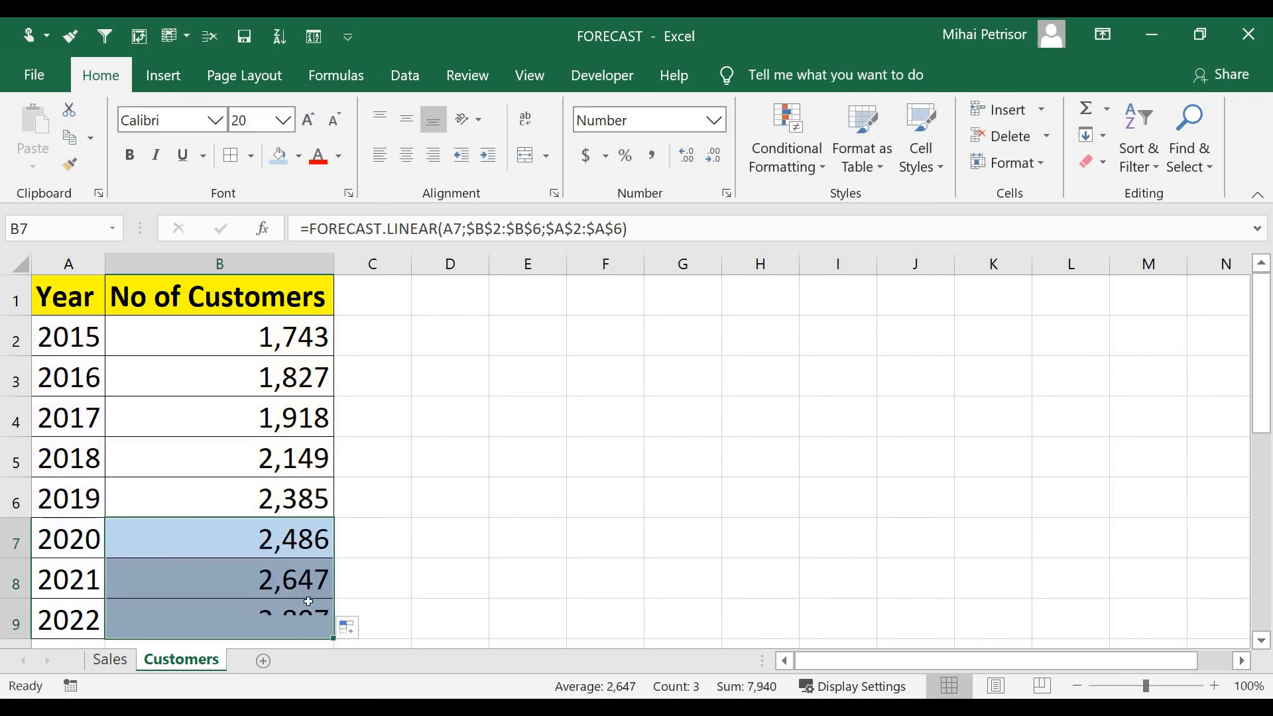
key(Return)
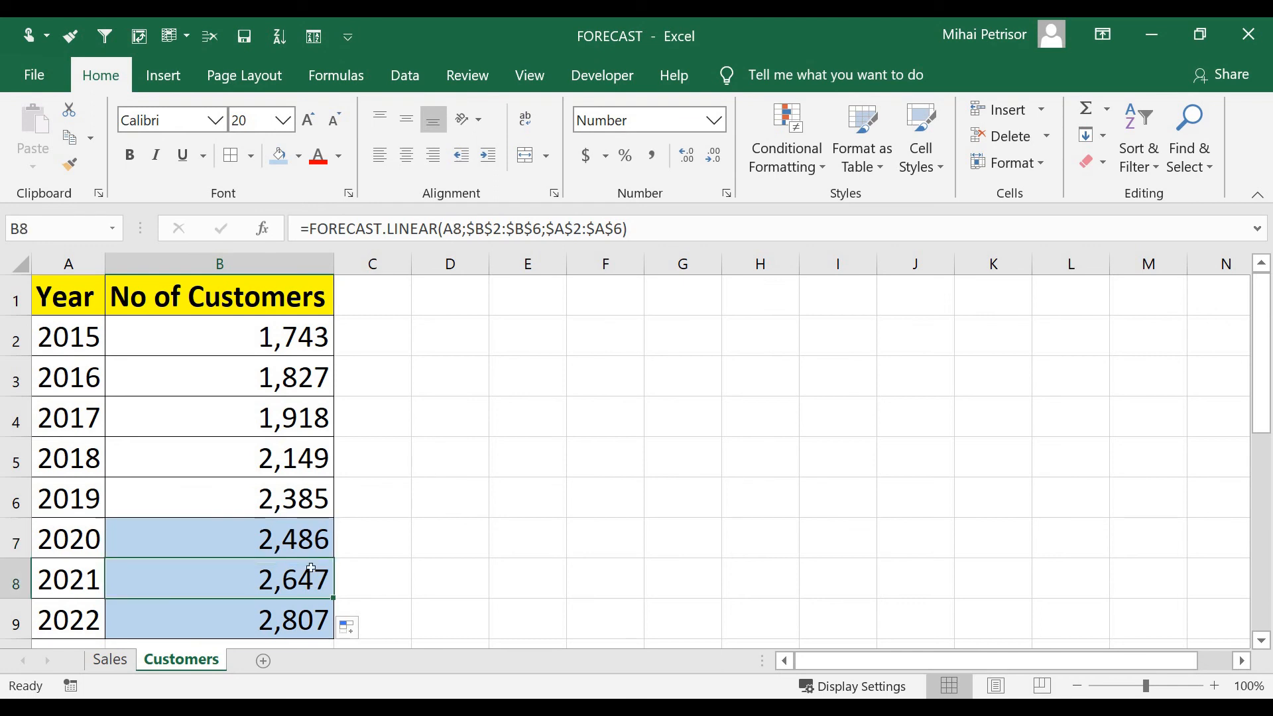
Compare the 2020 customer forecast in B7 with the actual 2019 number in B6
click(293, 490)
click(215, 540)
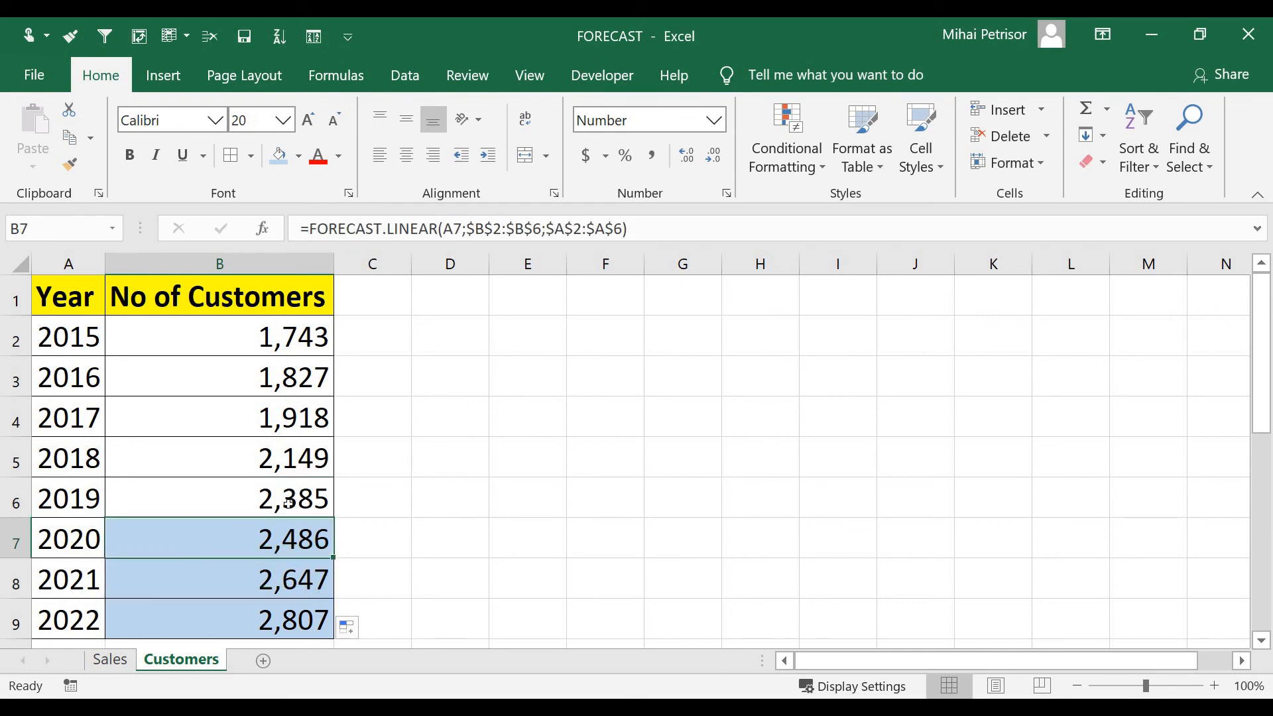
click(236, 504)
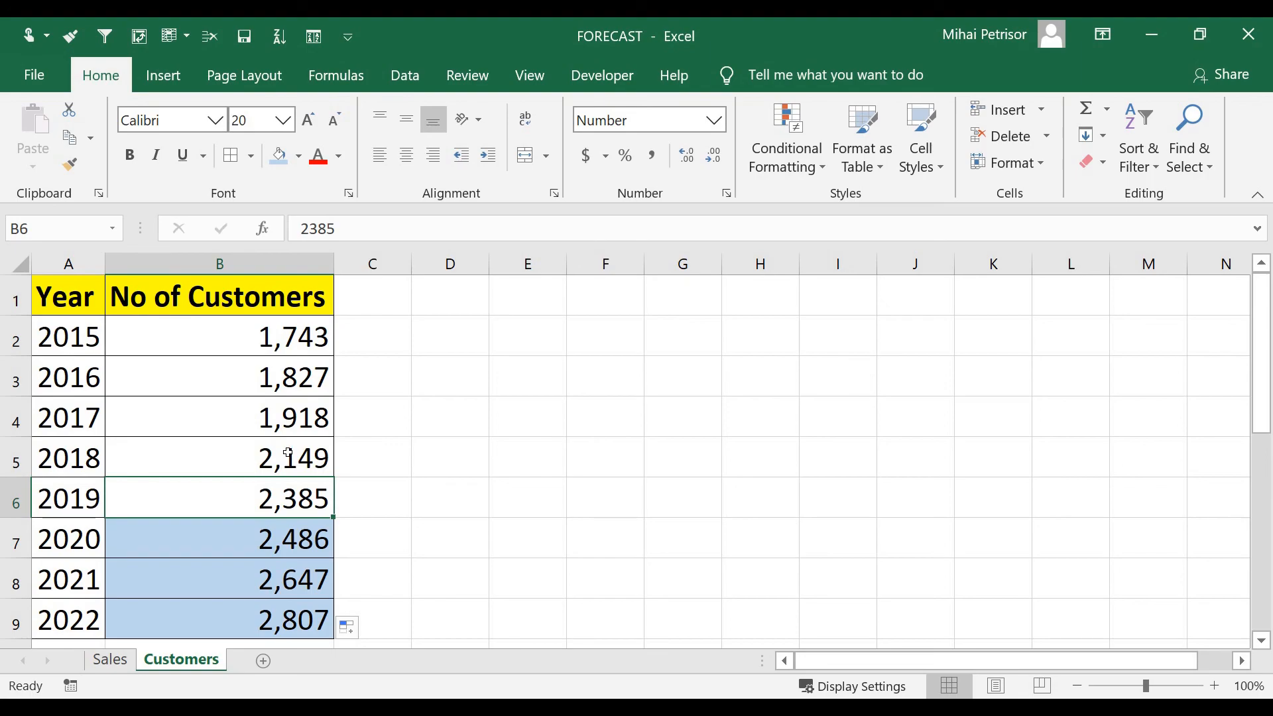